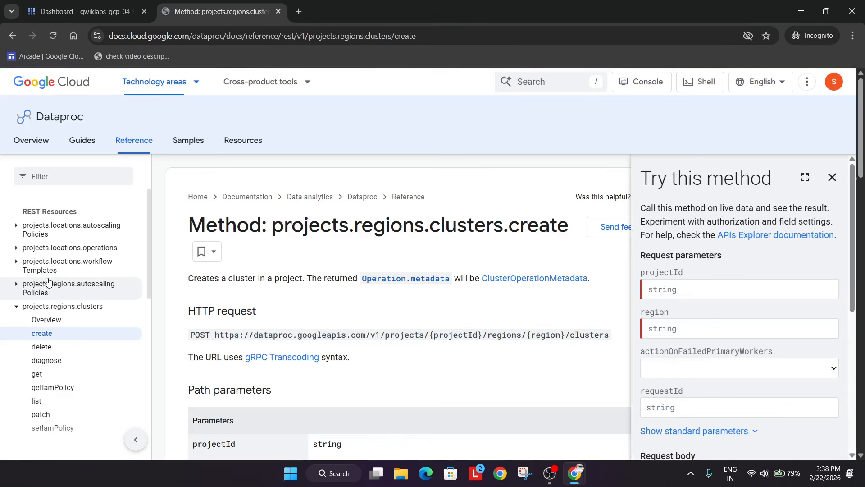
Copy the Project ID from the lab instructions page into the projectId request parameter of the Dataproc clusters.create method.
key(alt+Tab)
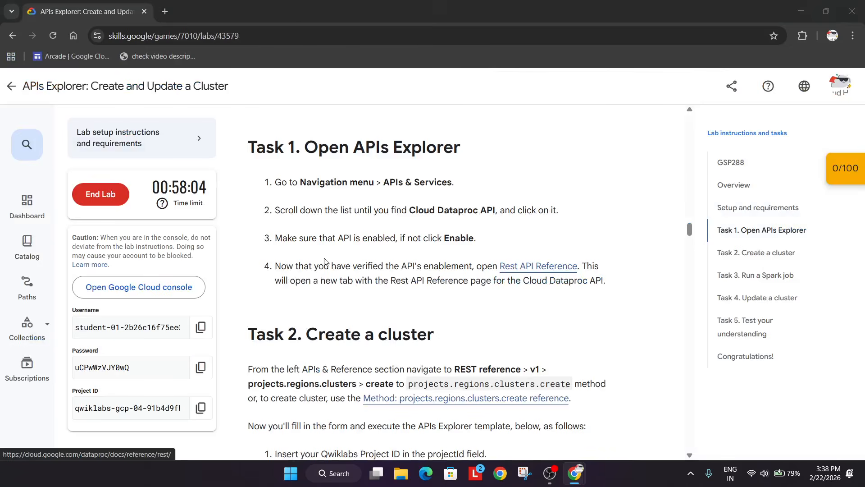
click(191, 407)
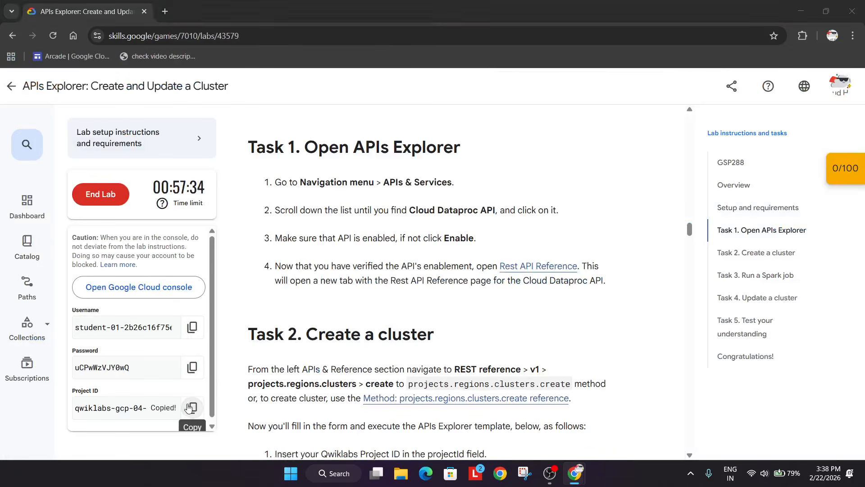
key(alt+Tab)
click(732, 290)
key(ctrl+v)
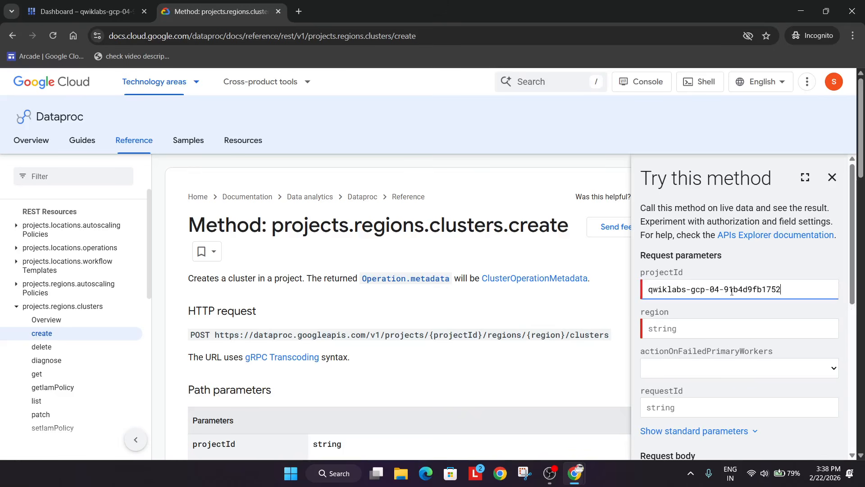
Copy the region europe-west1 from the Task 2 lab instructions into the method's region parameter.
key(alt+Tab)
scroll(511, 314, down, 5)
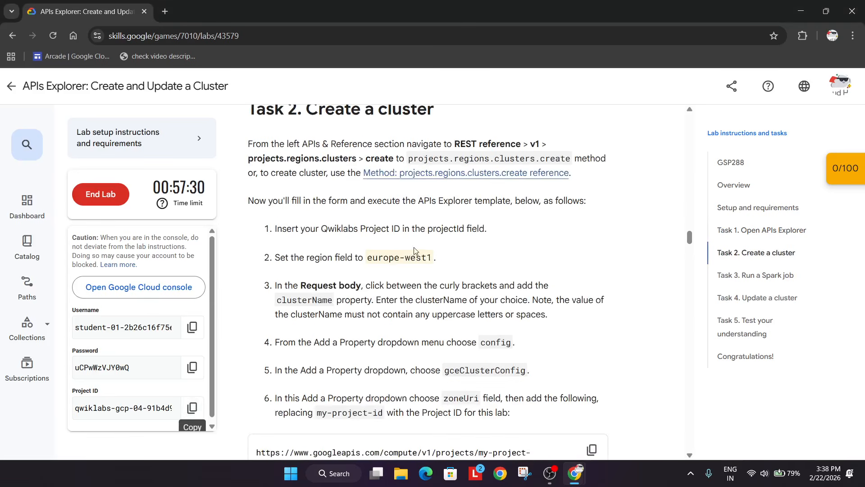
drag(367, 261, 436, 263)
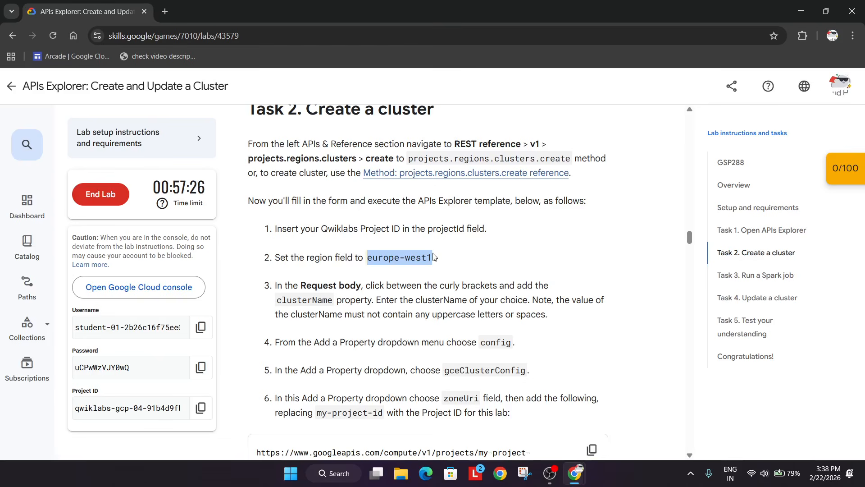
key(ctrl+c)
key(alt+Tab)
click(763, 323)
key(ctrl+v)
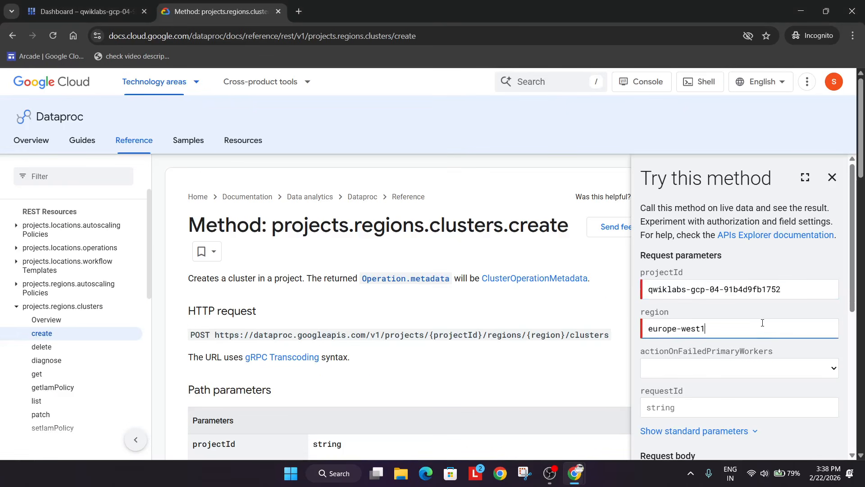
Add the clusterName property to the request body and enter the chosen lowercase cluster name.
scroll(749, 313, down, 5)
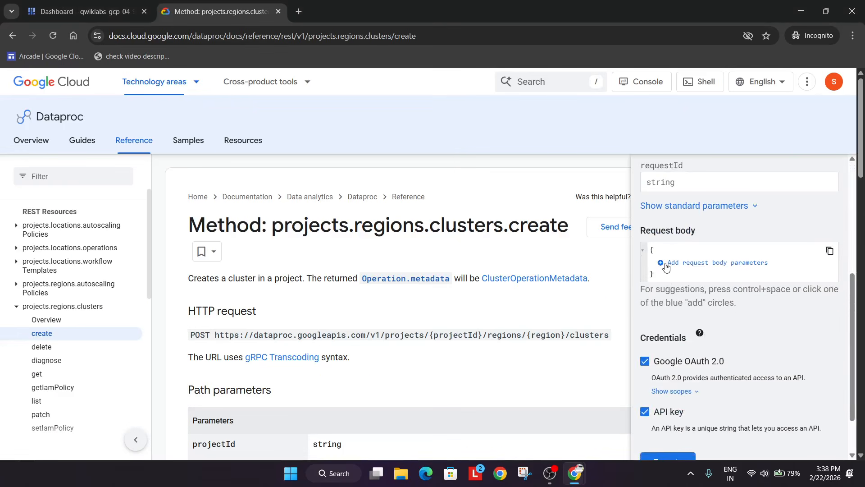
click(660, 264)
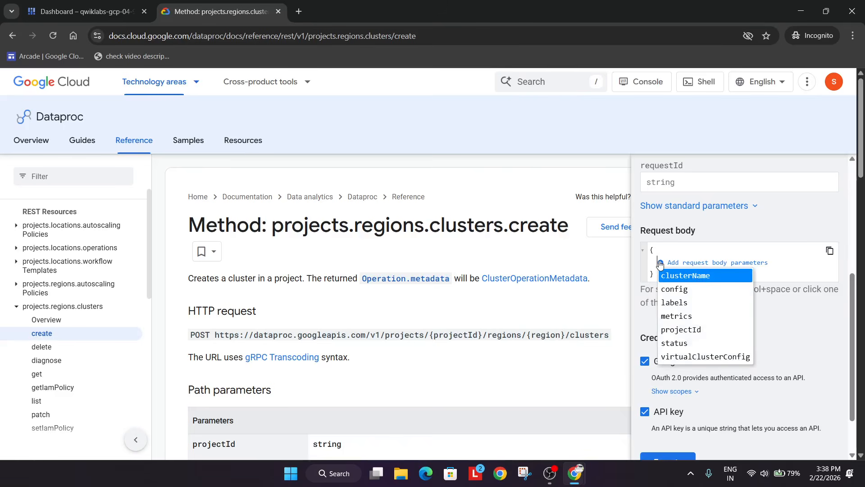
click(675, 273)
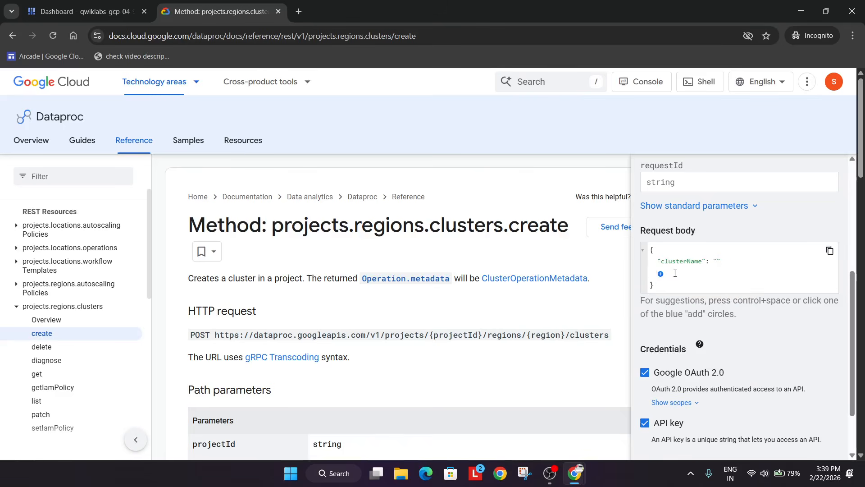
text(drabhois)
text(ghe)
Add a config property to the request body, with gceClusterConfig inside it and a zoneUri property inside that.
click(660, 273)
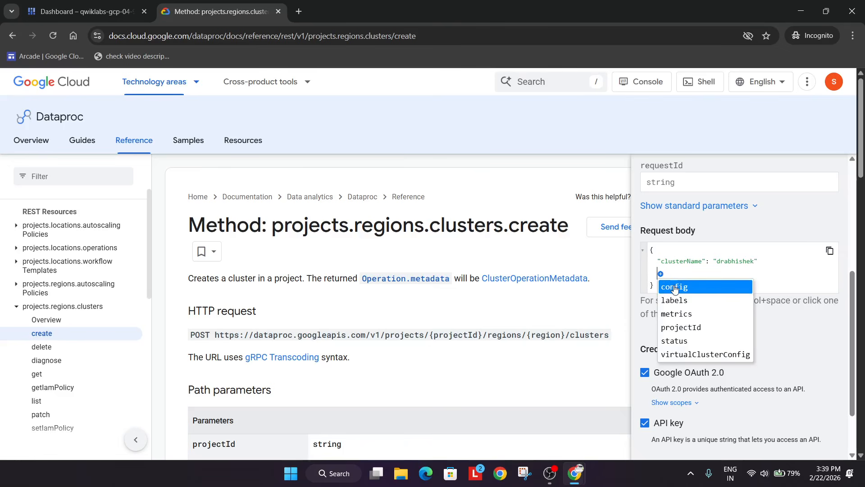
click(671, 286)
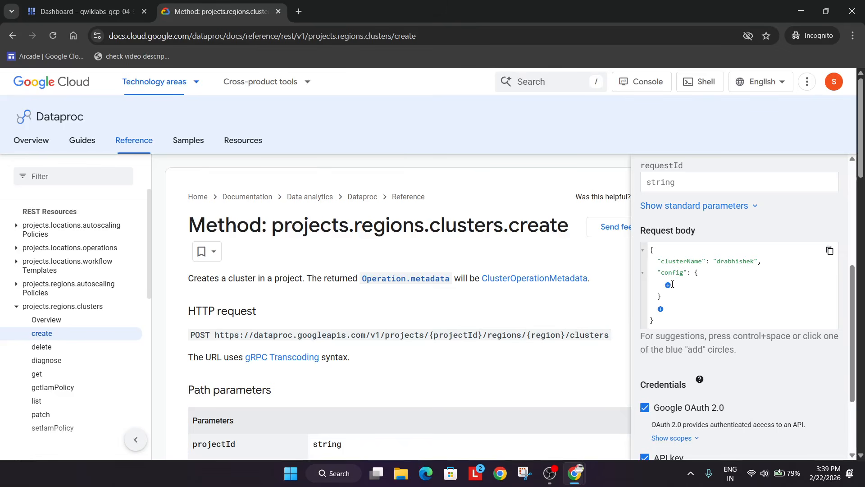
click(667, 286)
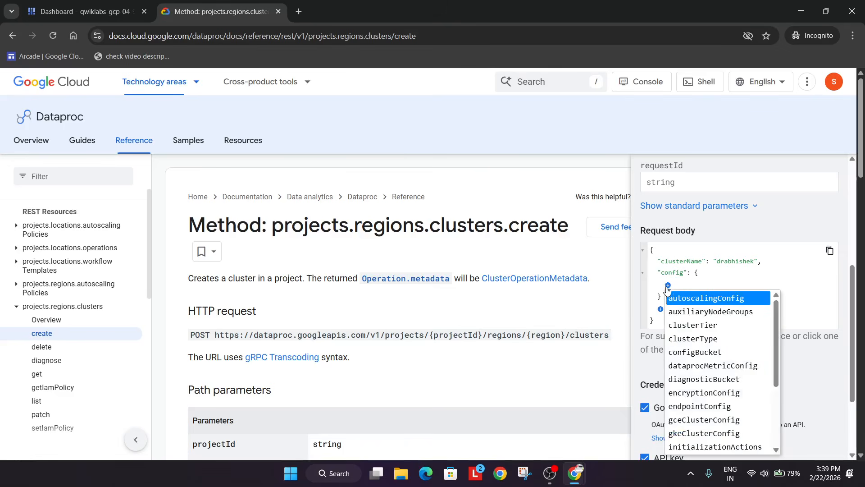
click(703, 421)
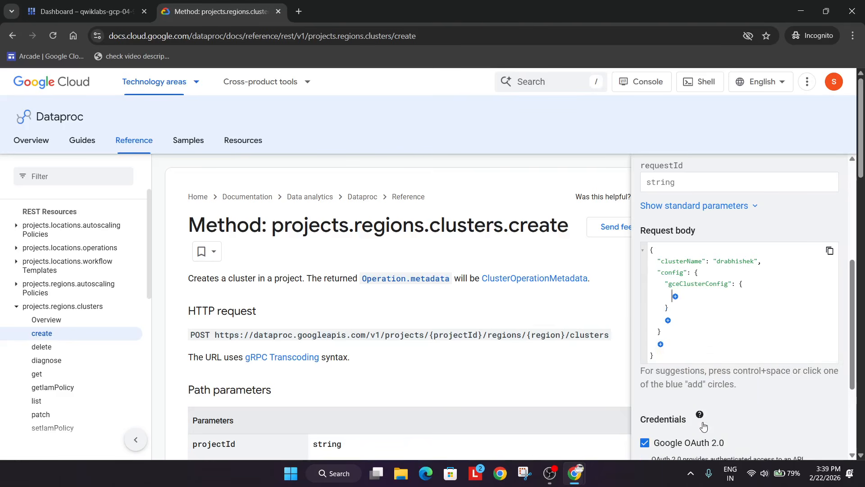
click(675, 297)
scroll(714, 423, down, 3)
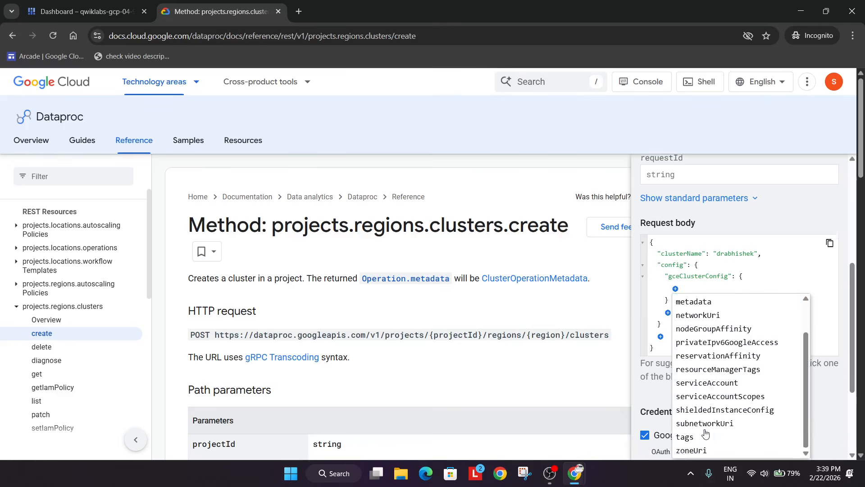
scroll(705, 433, down, 2)
click(702, 353)
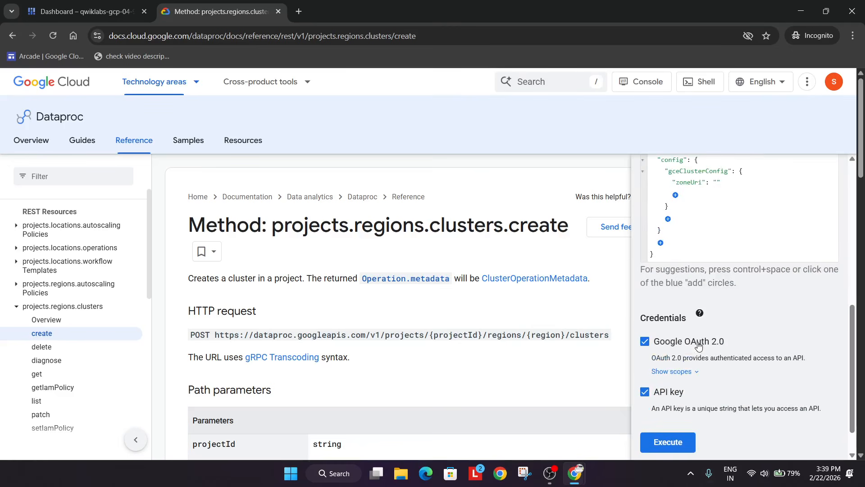
key(alt+Tab)
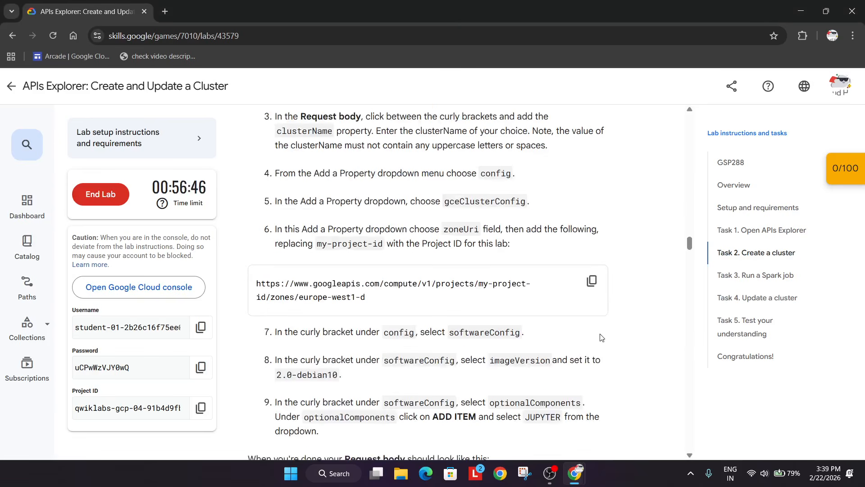
click(591, 281)
key(alt+Tab)
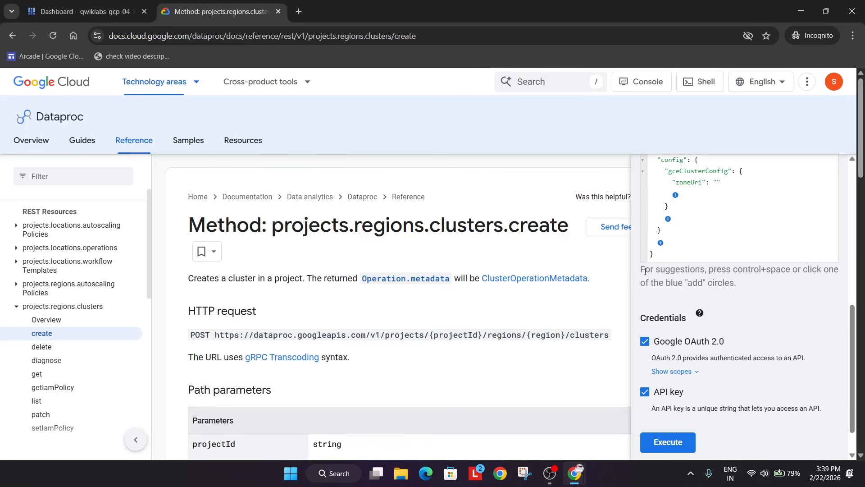
key(ctrl+v)
Replace my-project-id in the zoneUri URL with the Project ID copied from the lab page.
key(alt+Tab)
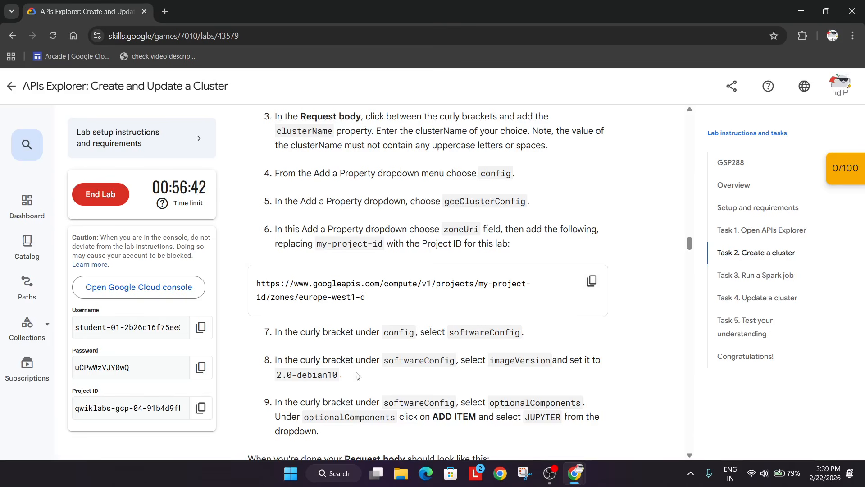
click(191, 407)
key(alt+Tab)
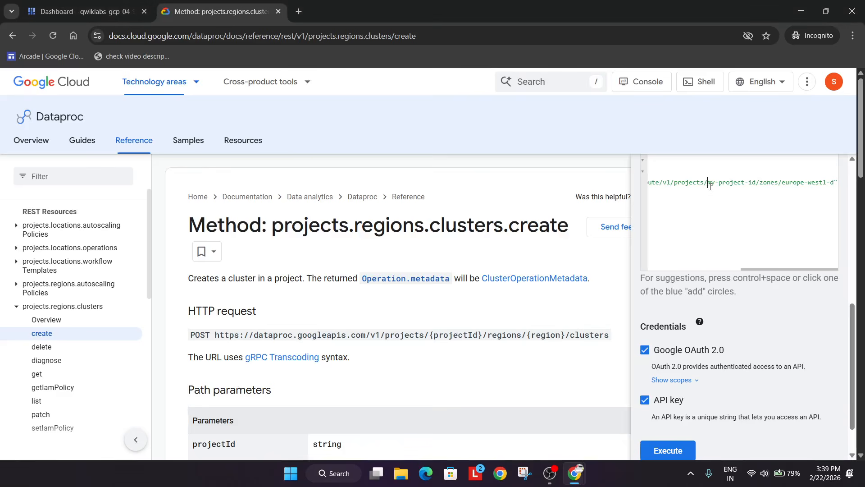
drag(708, 184, 761, 183)
key(ctrl+v)
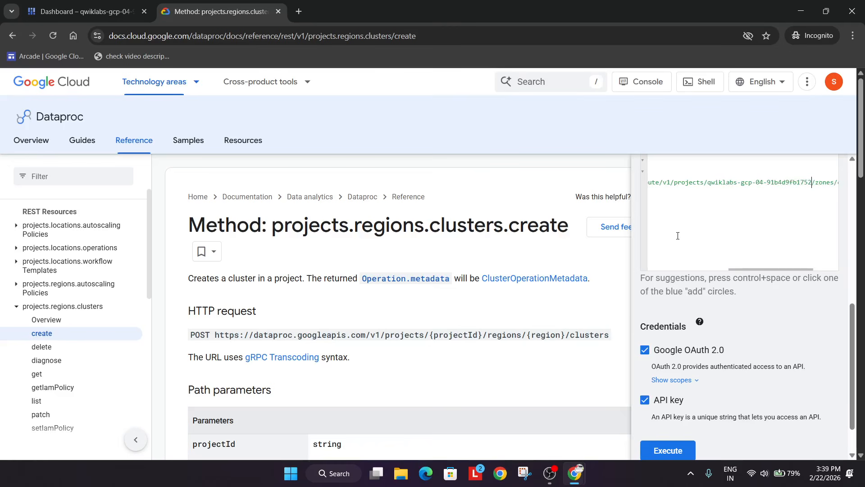
drag(750, 269, 647, 267)
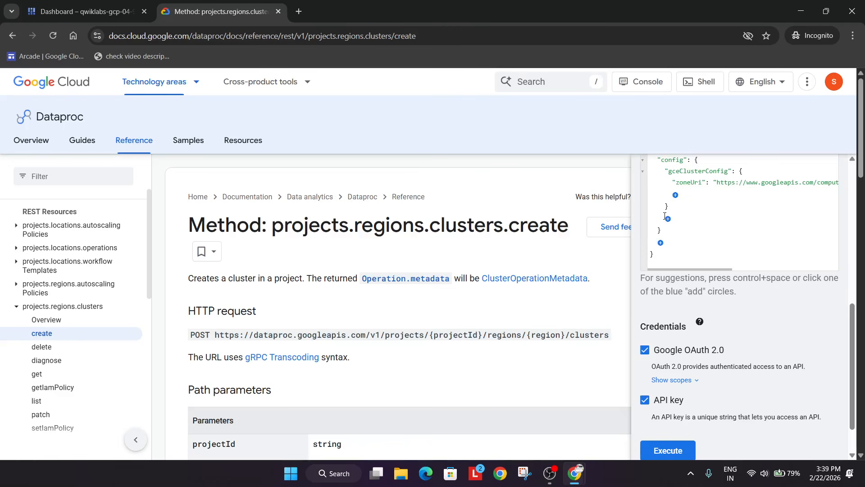
click(675, 196)
scroll(709, 286, down, 1)
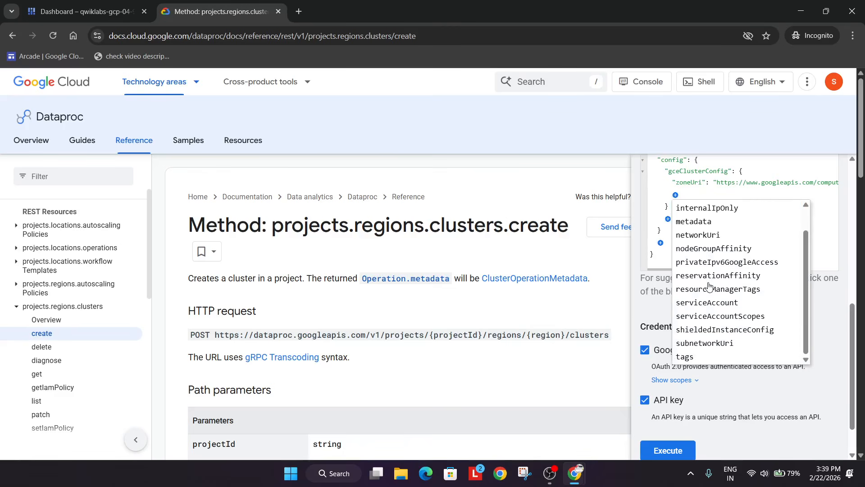
scroll(709, 286, up, 1)
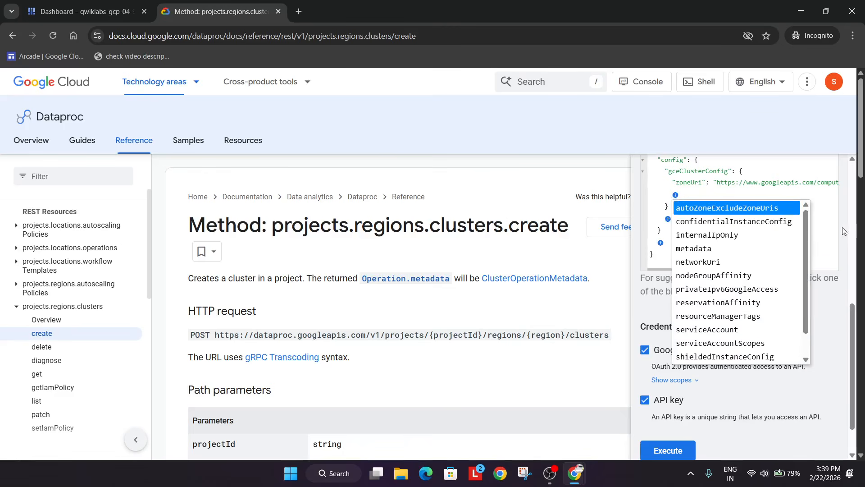
click(810, 228)
Add the softwareConfig property under config, after the gceClusterConfig block.
click(668, 219)
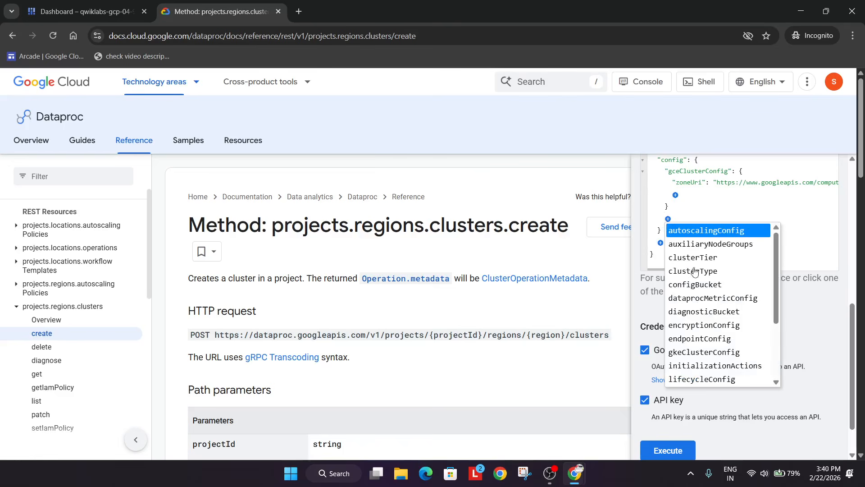
scroll(718, 355, down, 3)
click(711, 352)
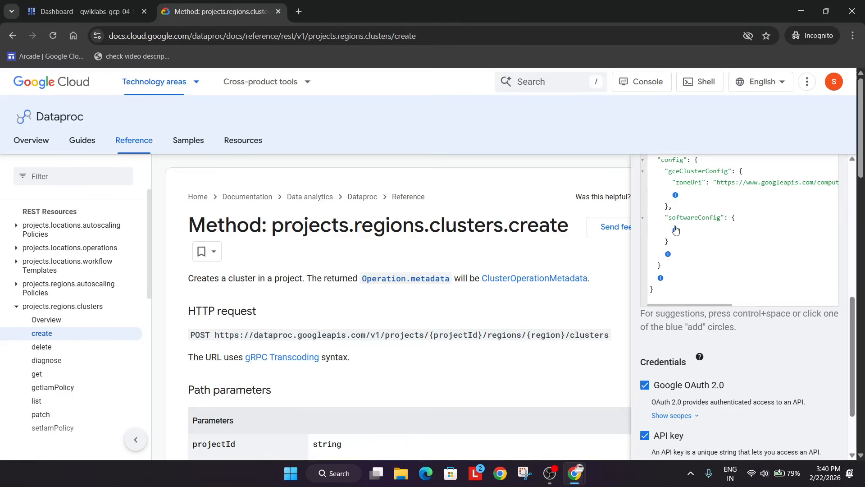
Add imageVersion under softwareConfig and set it to 2.0-debian10, copied from the lab instructions.
click(675, 231)
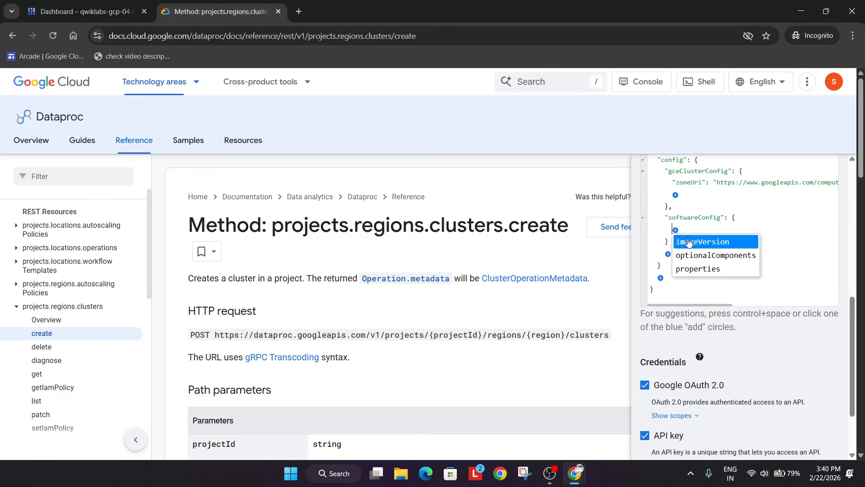
click(688, 242)
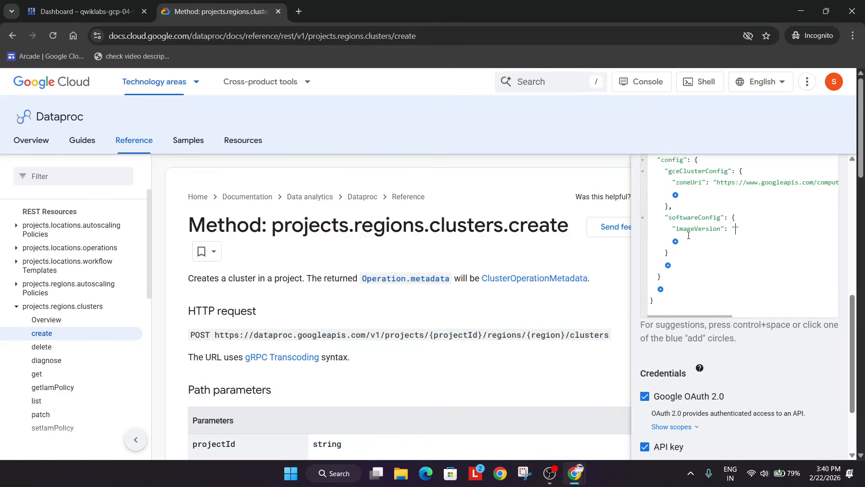
key(alt+Tab)
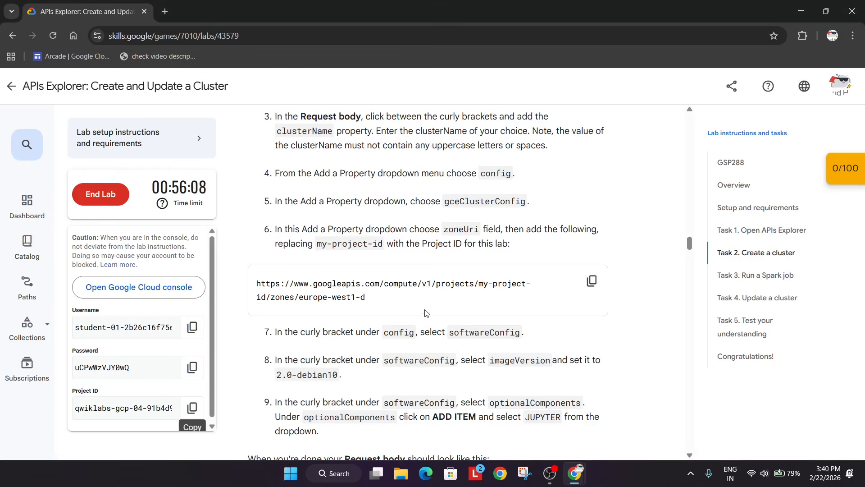
scroll(425, 312, down, 2)
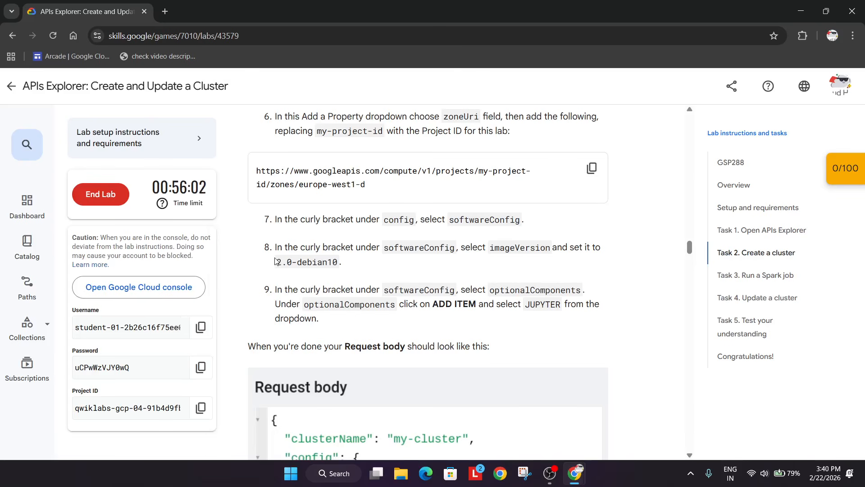
drag(276, 262, 337, 259)
key(ctrl+c)
key(alt+Tab)
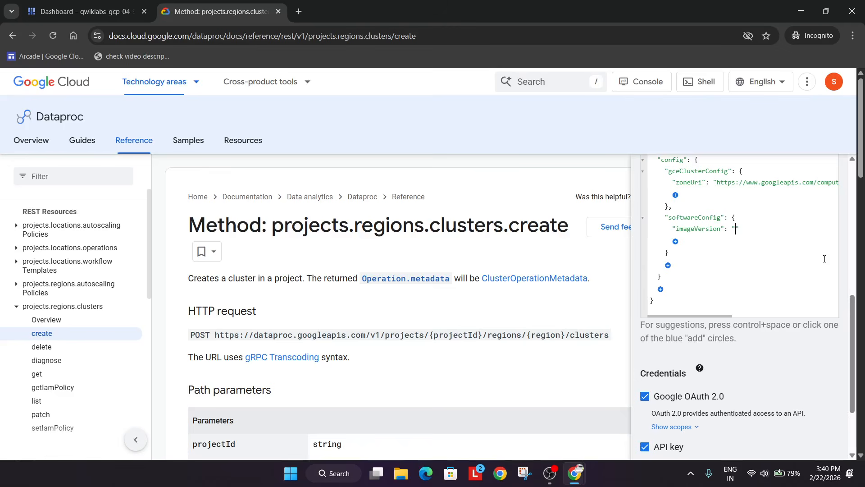
key(ctrl+v)
Add optionalComponents under softwareConfig with one item set to JUPYTER.
click(679, 242)
click(683, 255)
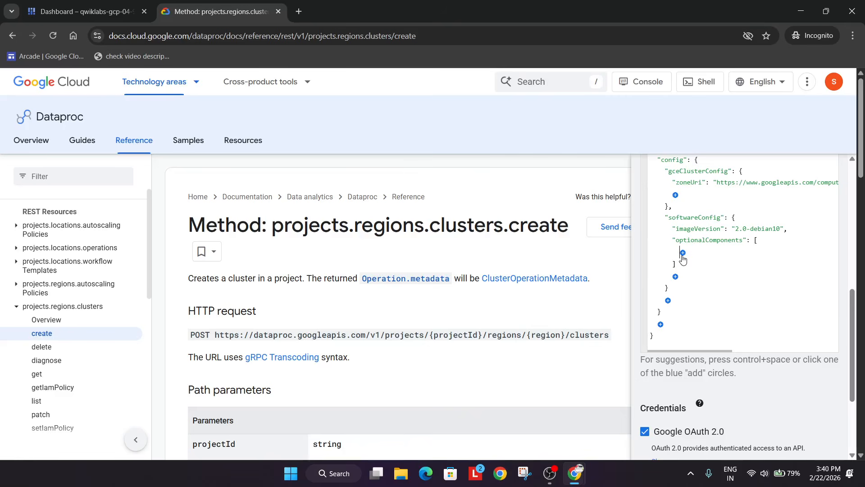
click(682, 254)
click(690, 260)
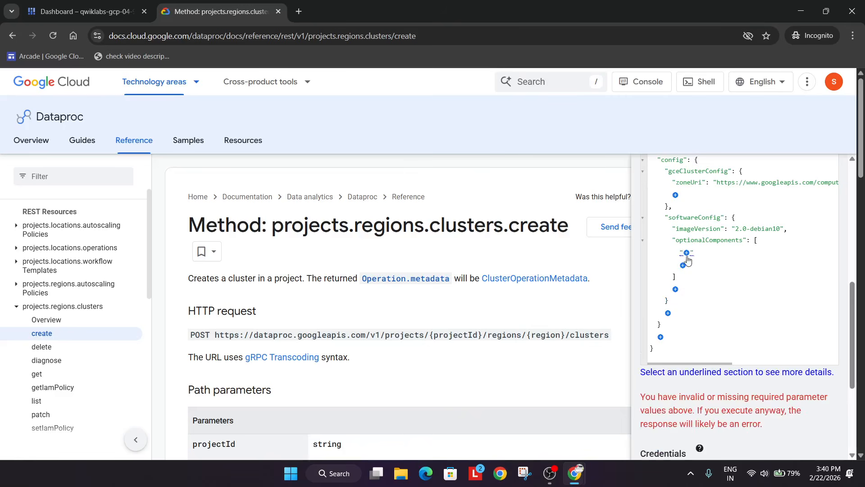
click(686, 254)
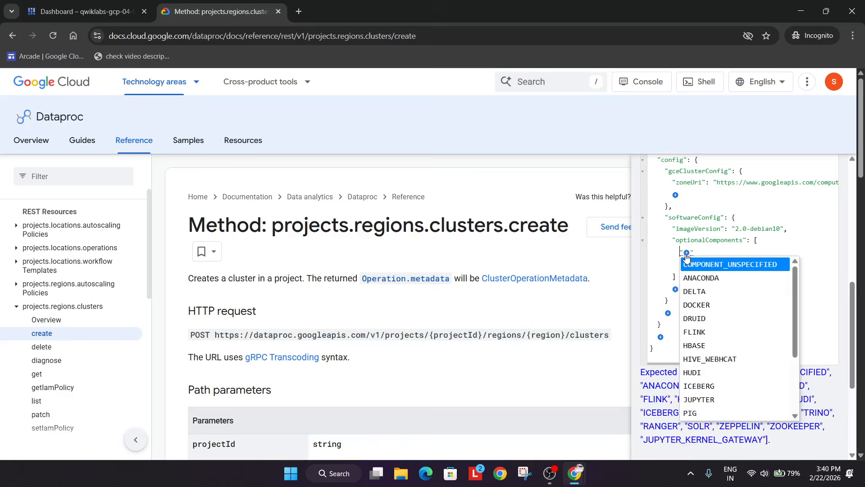
click(700, 400)
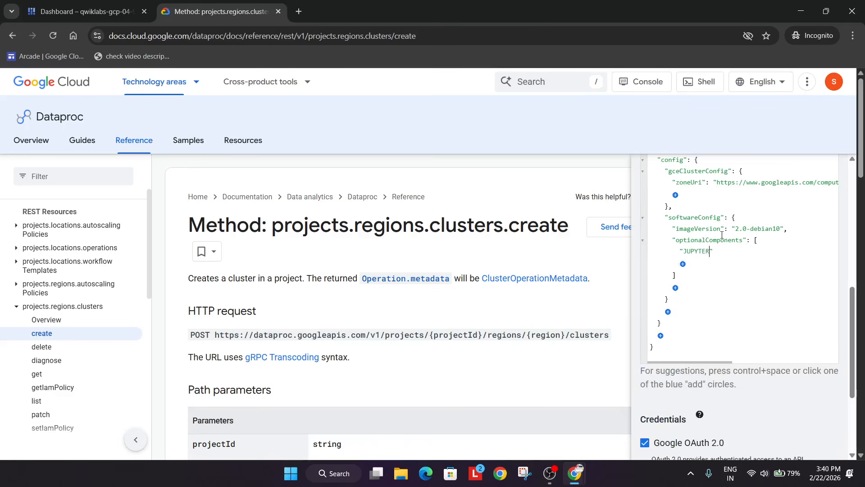
Compare the request body with the sample on the lab page and execute the clusters.create request.
key(alt+Tab)
scroll(495, 269, down, 6)
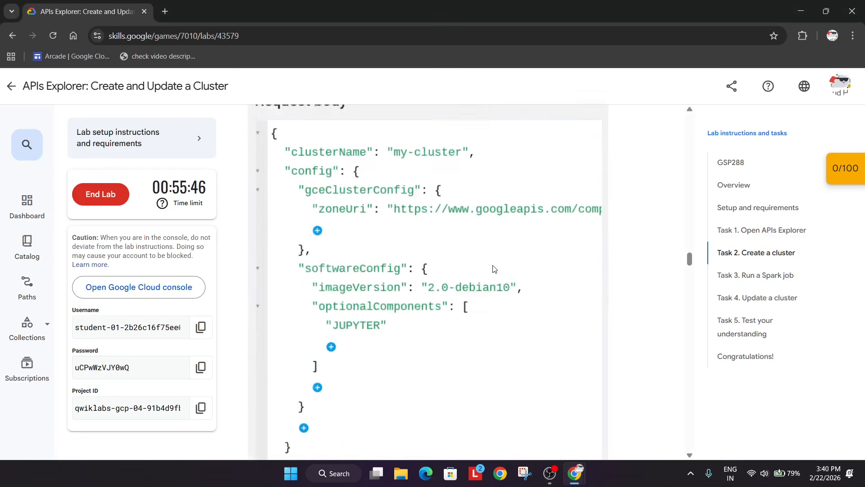
scroll(494, 269, up, 5)
scroll(494, 269, down, 1)
key(alt+Tab)
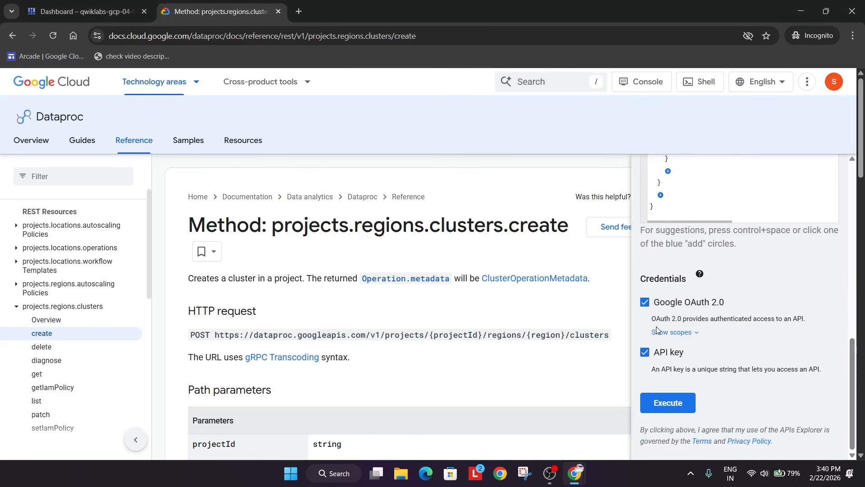
click(676, 403)
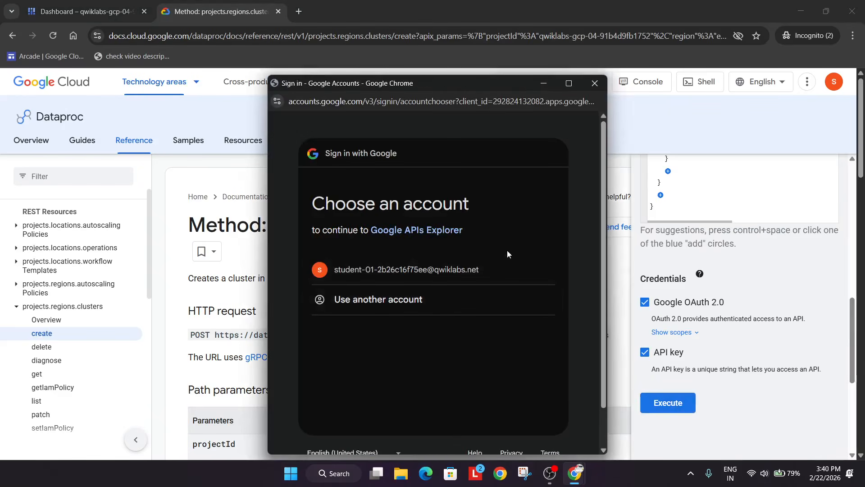
Sign in to Google APIs Explorer with the lab student account, grant it the requested access and go to the response area.
click(497, 271)
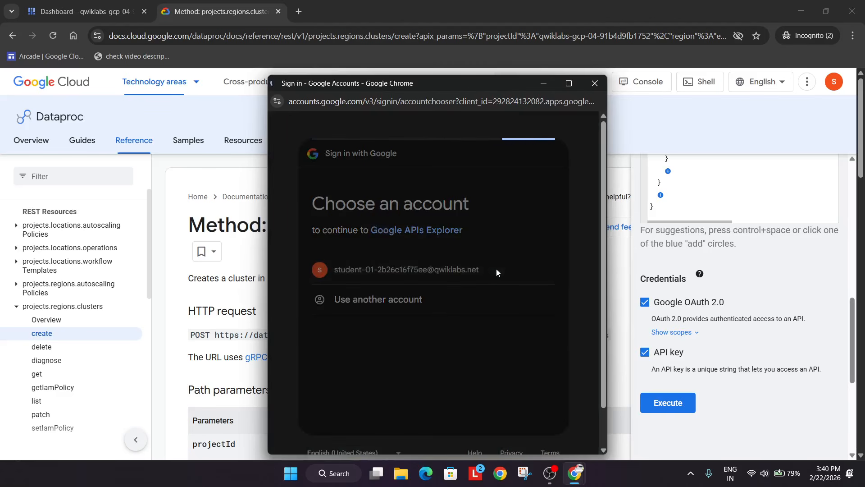
scroll(498, 282, down, 2)
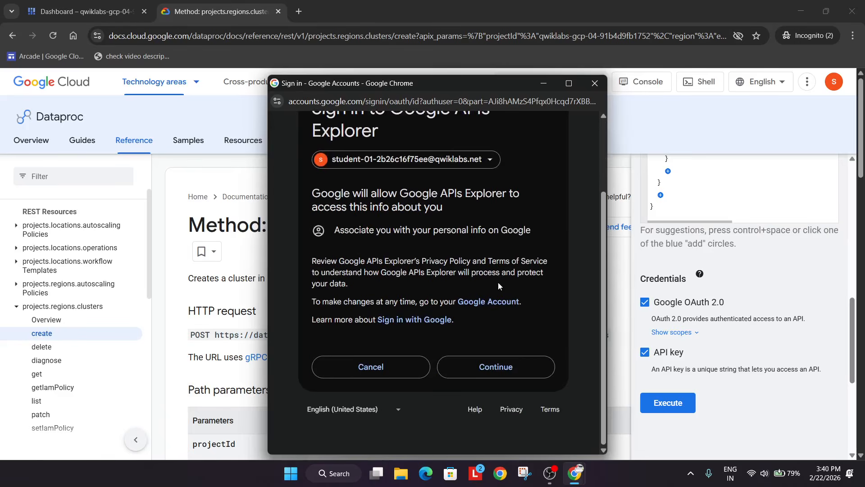
click(513, 368)
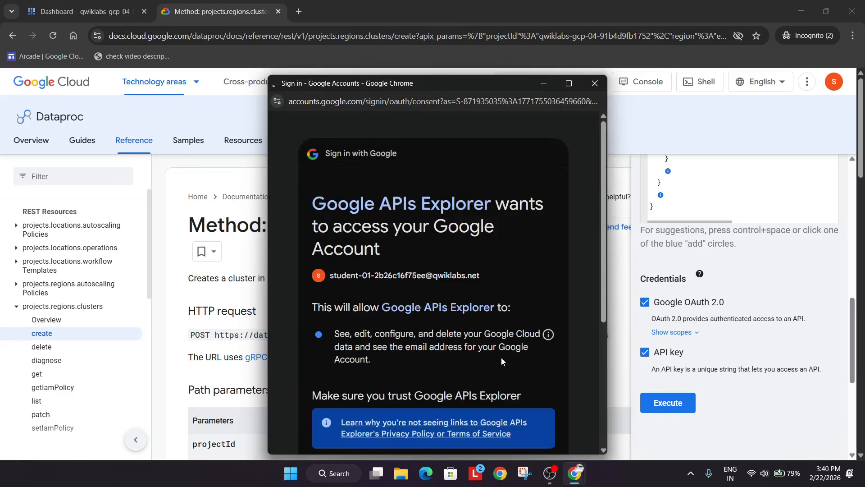
scroll(501, 357, down, 1)
scroll(501, 357, down, 4)
click(501, 364)
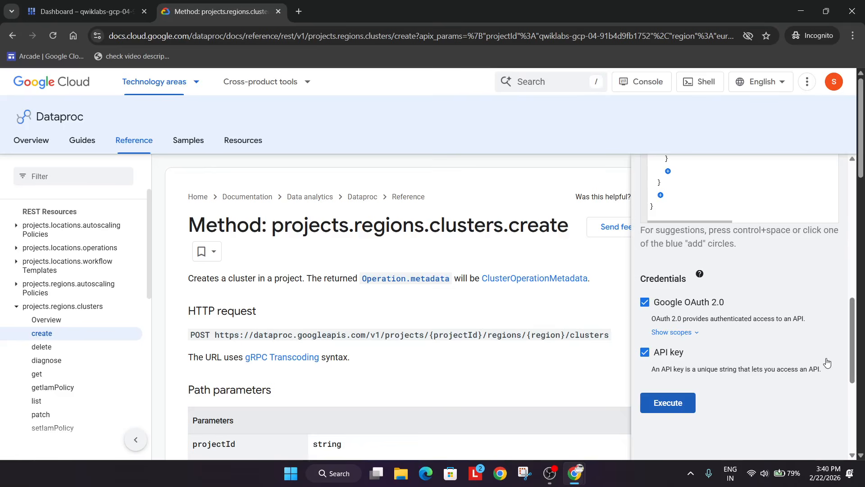
scroll(827, 362, down, 5)
scroll(826, 355, up, 1)
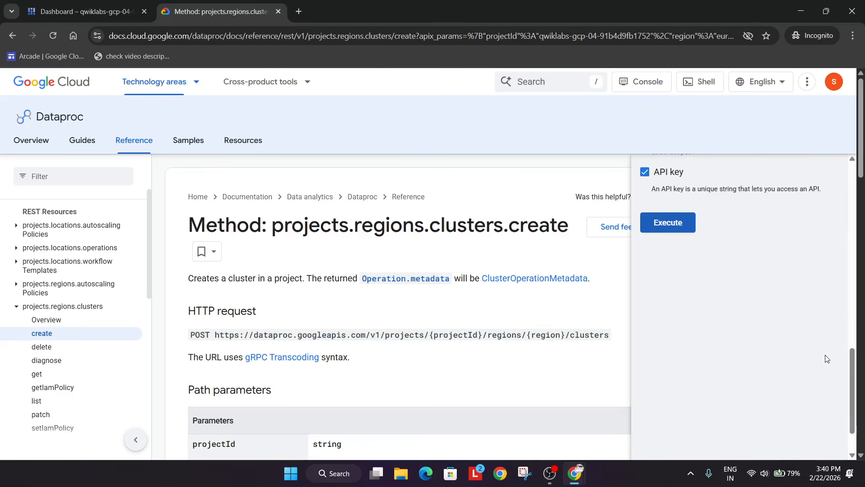
scroll(826, 355, down, 2)
Find Dataproc in the Google Cloud console, open its Clusters page and leave the tutorial.
click(103, 6)
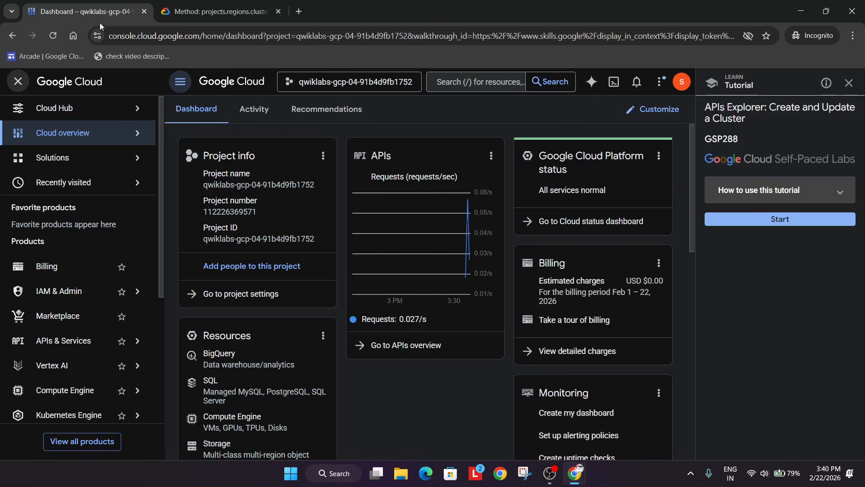
click(483, 80)
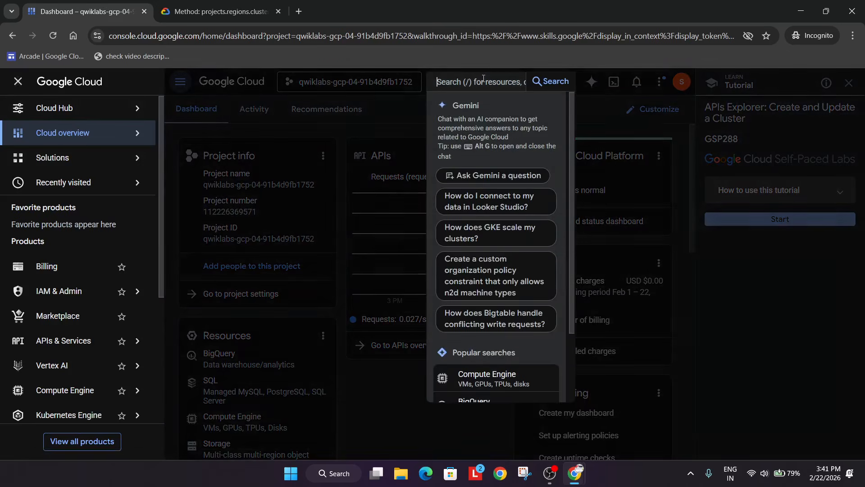
text(dataproc)
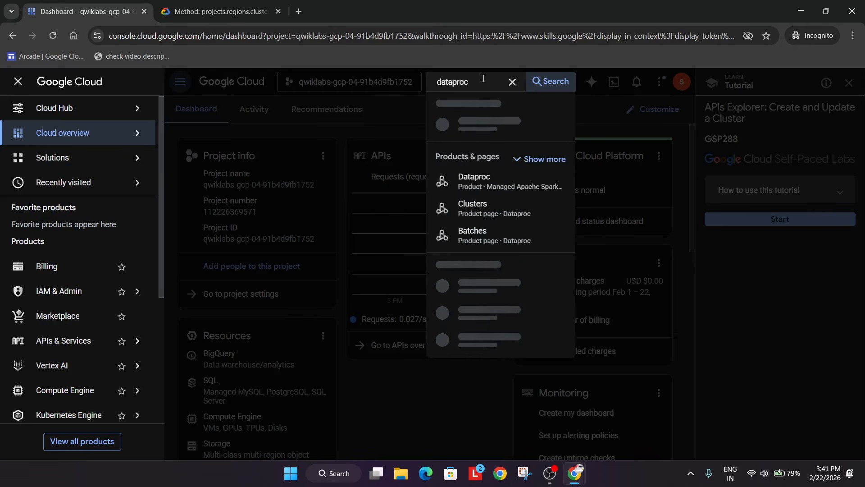
click(482, 155)
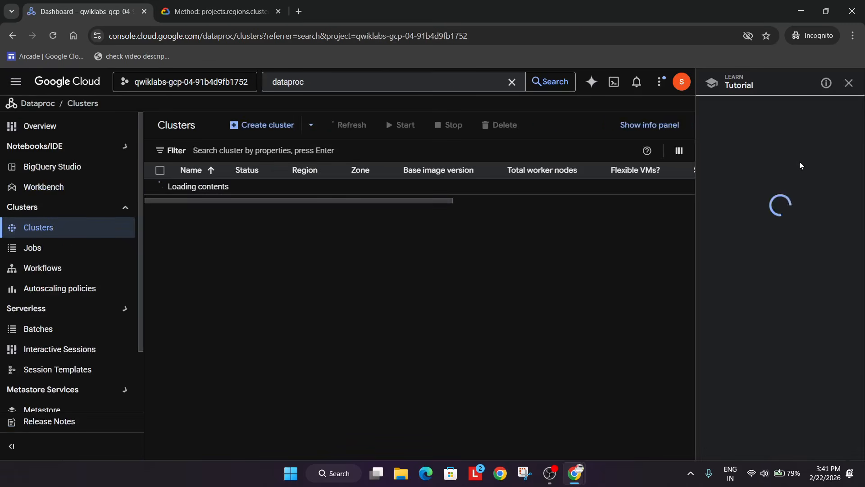
click(849, 83)
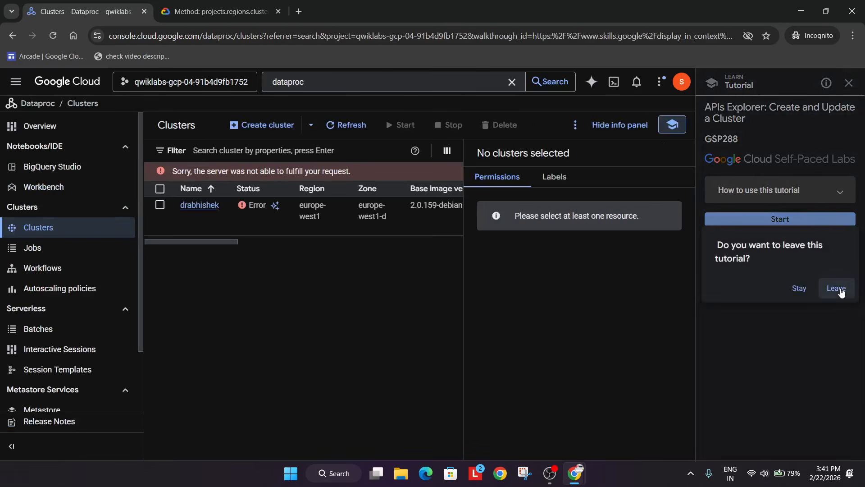
click(836, 288)
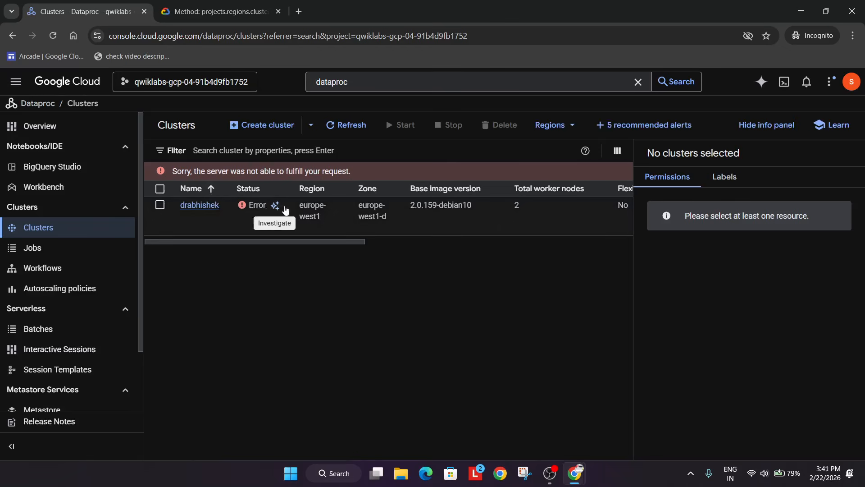
Refresh the cluster list, check the API response and open the details of the only cluster.
click(347, 124)
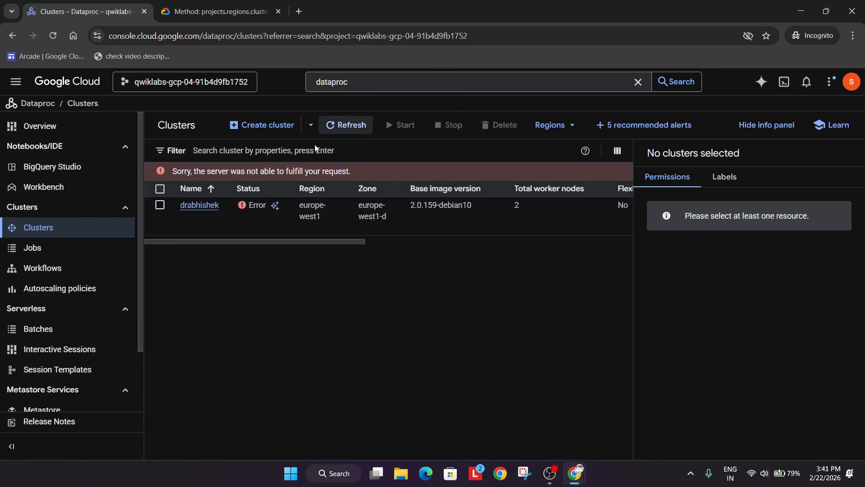
click(183, 2)
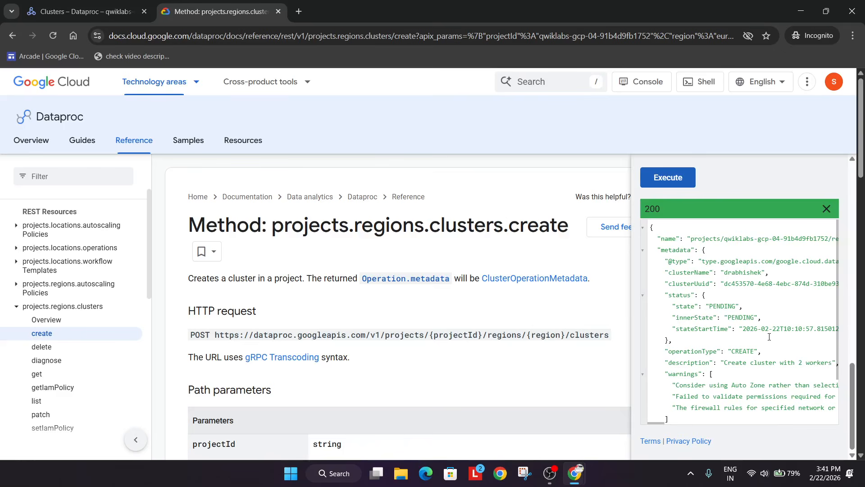
click(86, 11)
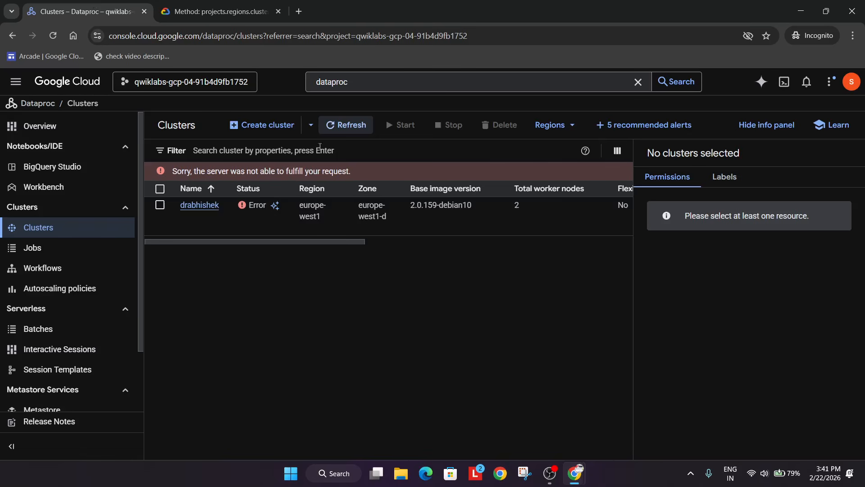
click(342, 129)
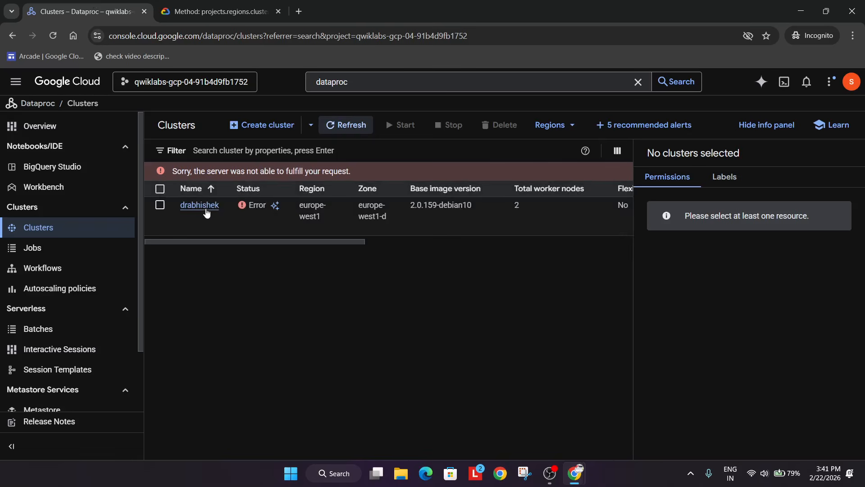
click(206, 210)
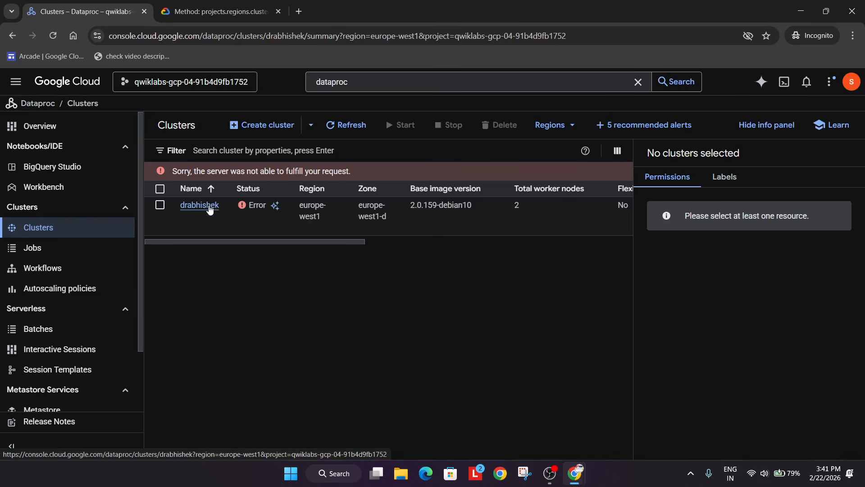
click(209, 208)
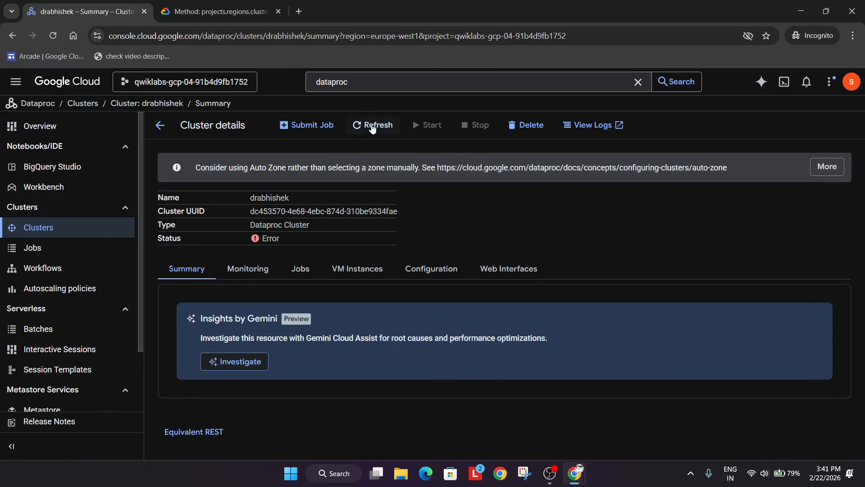
Set clusterName in the clusters.create request body to drabhui and execute the request again.
click(239, 13)
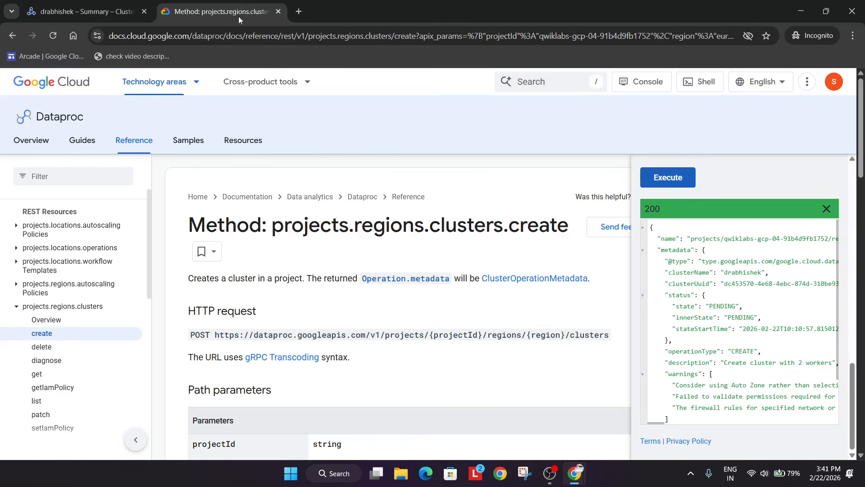
scroll(739, 313, up, 6)
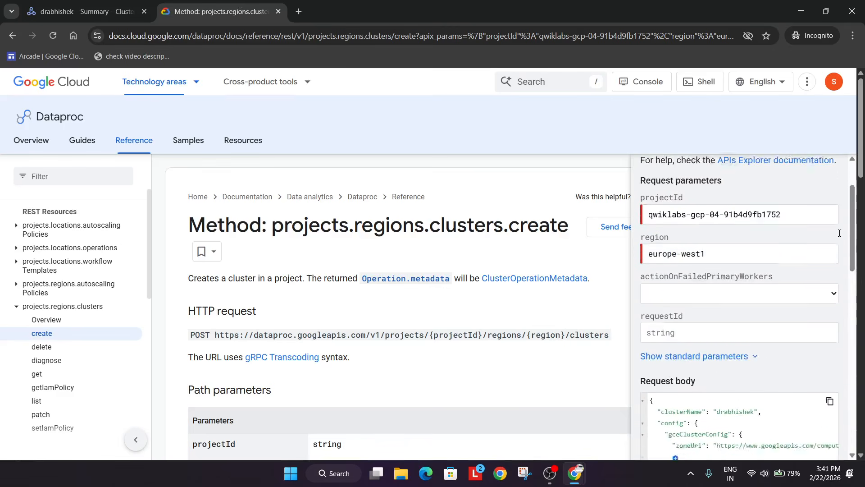
scroll(686, 413, down, 2)
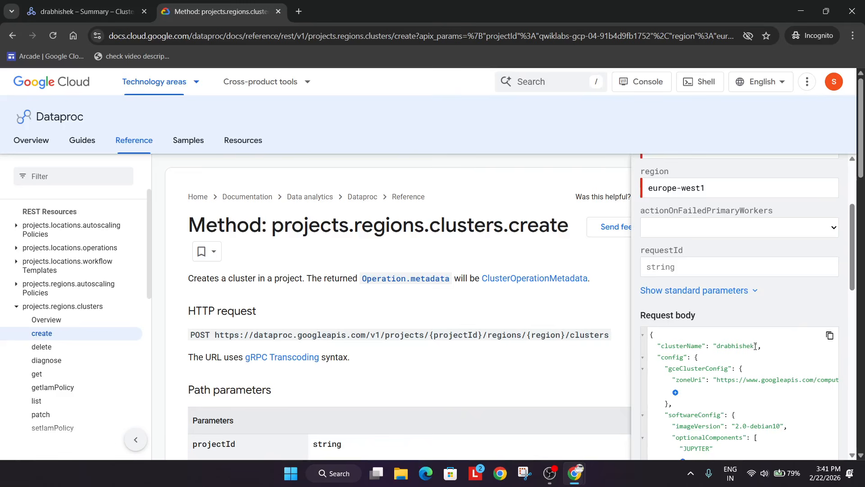
key(BackSpace)
key(BackSpace)
key(BackSpace)
key(BackSpace)
key(BackSpace)
key(BackSpace)
scroll(755, 345, down, 8)
click(662, 290)
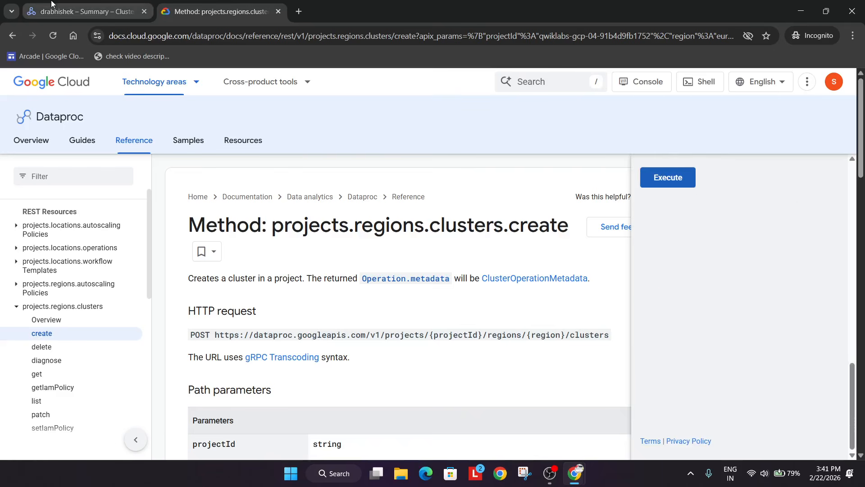
Go back to the Dataproc cluster list in the console, refresh it and dismiss the tutorial recommendations.
click(86, 12)
click(160, 125)
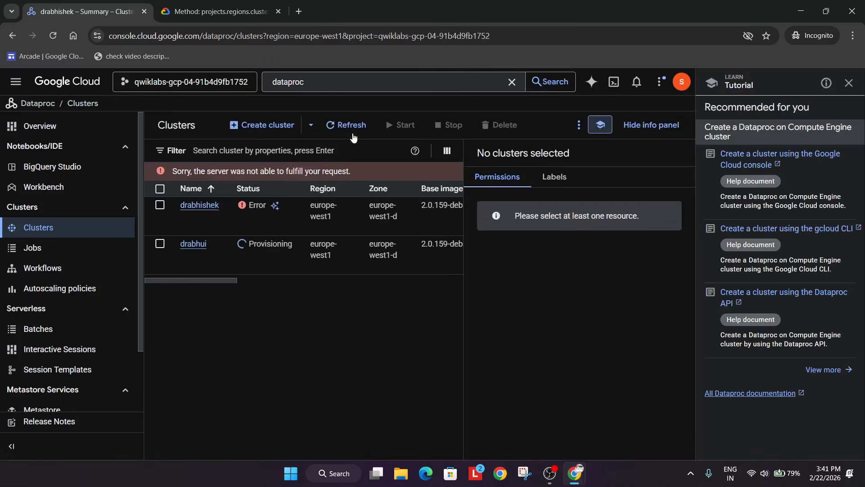
click(356, 130)
click(849, 82)
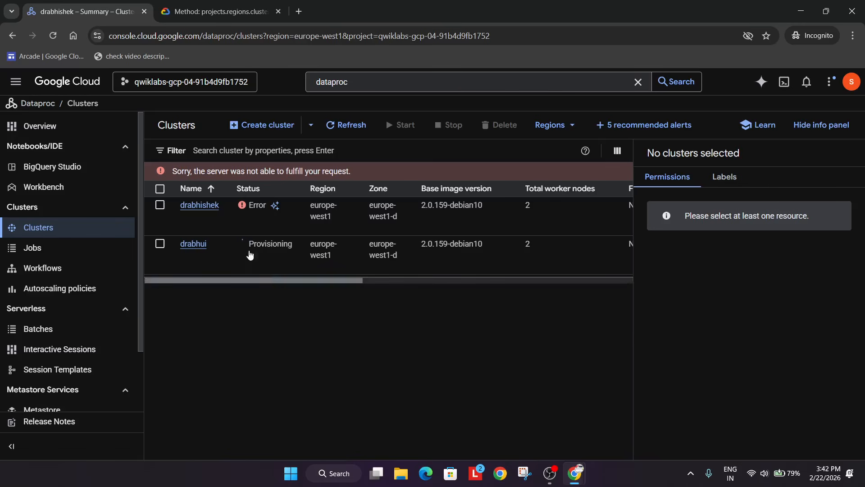
click(550, 473)
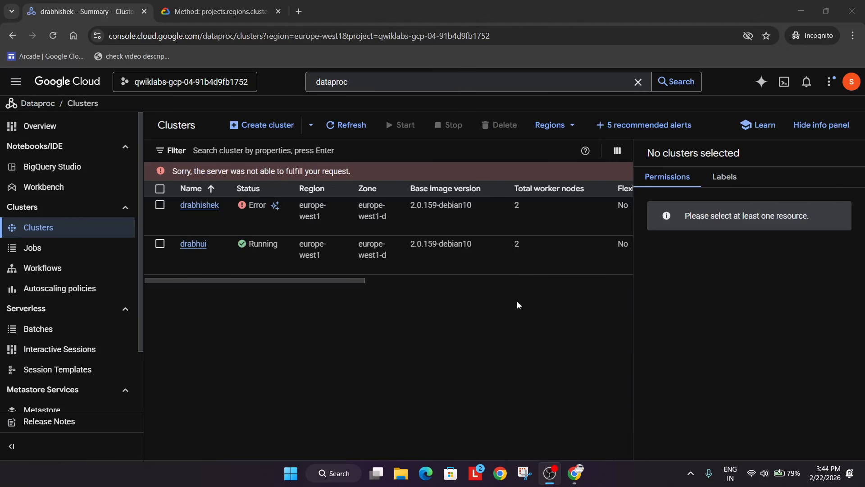
click(602, 316)
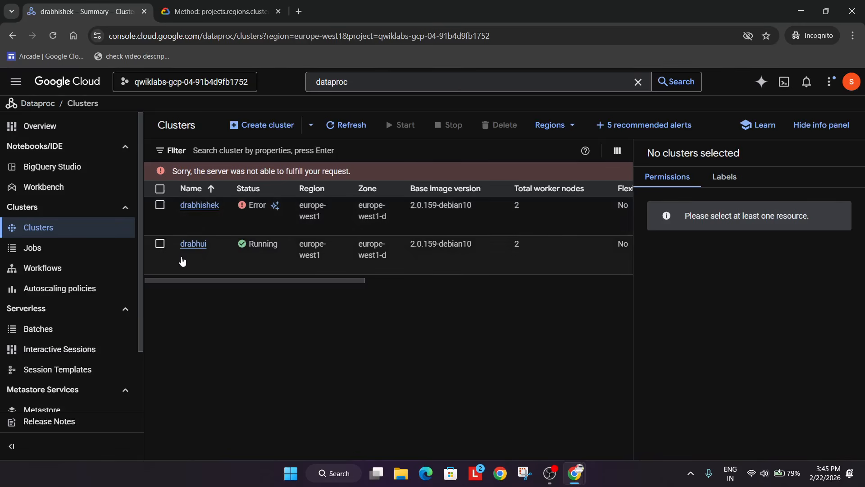
Check the lab progress for the task "Create a Dataproc cluster" on the lab page.
key(alt+Tab)
key(Tab)
scroll(383, 287, down, 5)
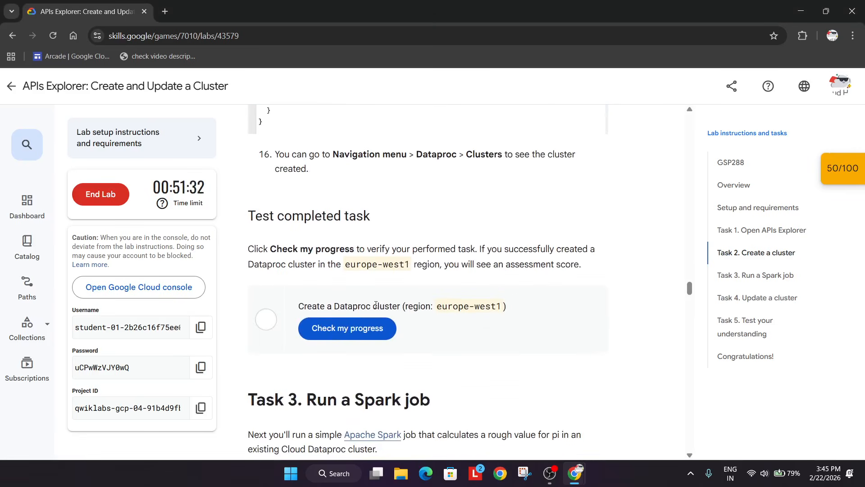
click(375, 334)
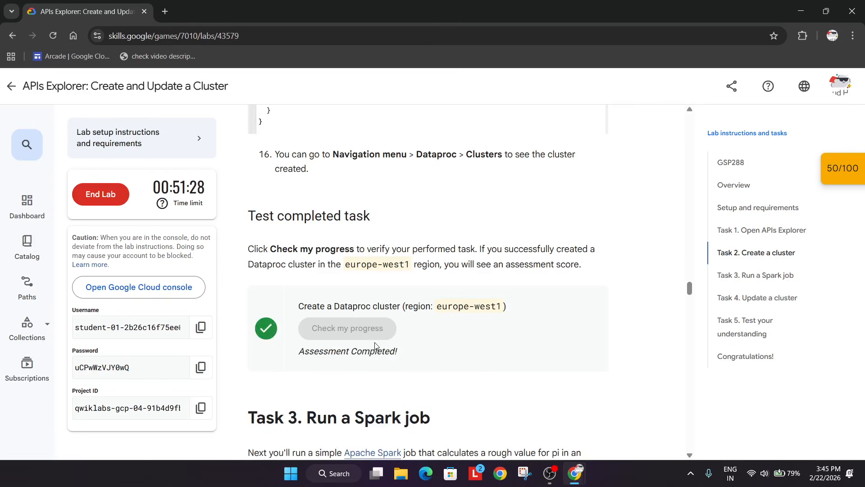
Look up the projects.regions.jobs.submit method in the Task 3 instructions and filter the Dataproc REST reference by submit.
scroll(374, 342, down, 6)
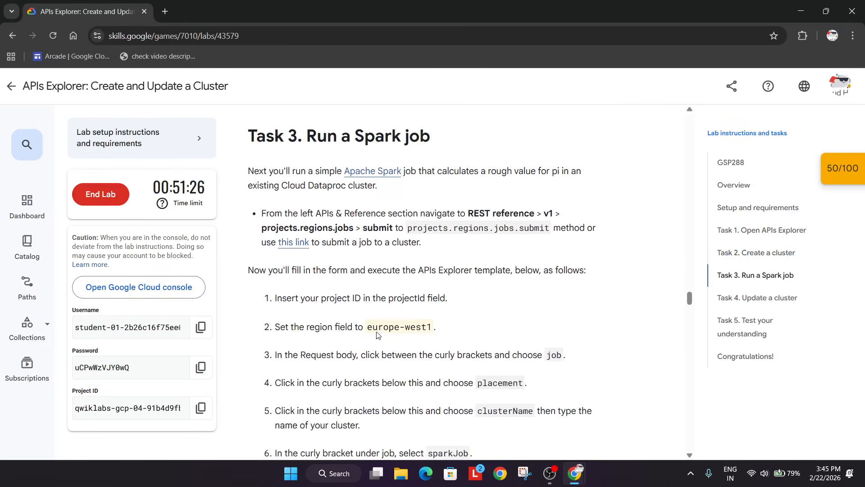
drag(407, 228, 554, 242)
key(alt+Tab)
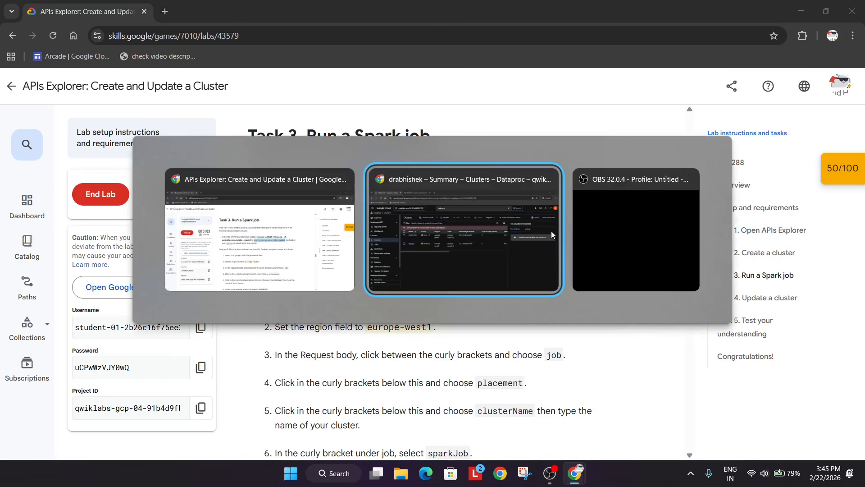
key(alt+Tab)
key(alt+Tab)
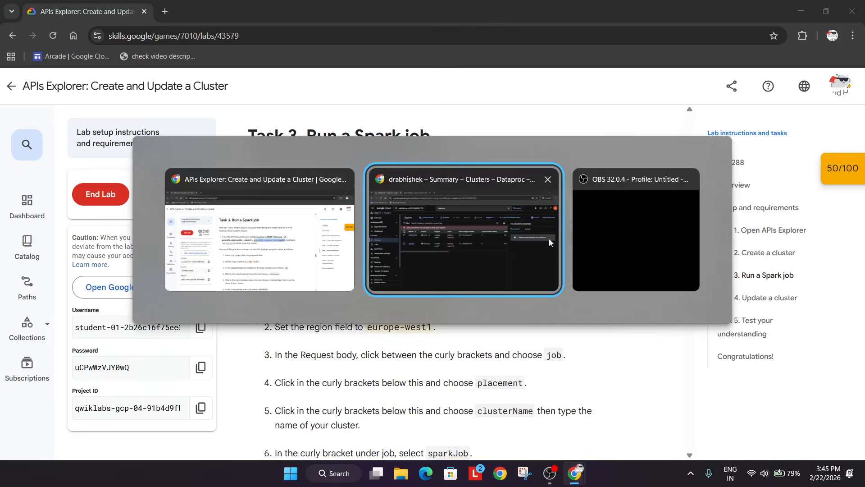
key(ctrl+Tab)
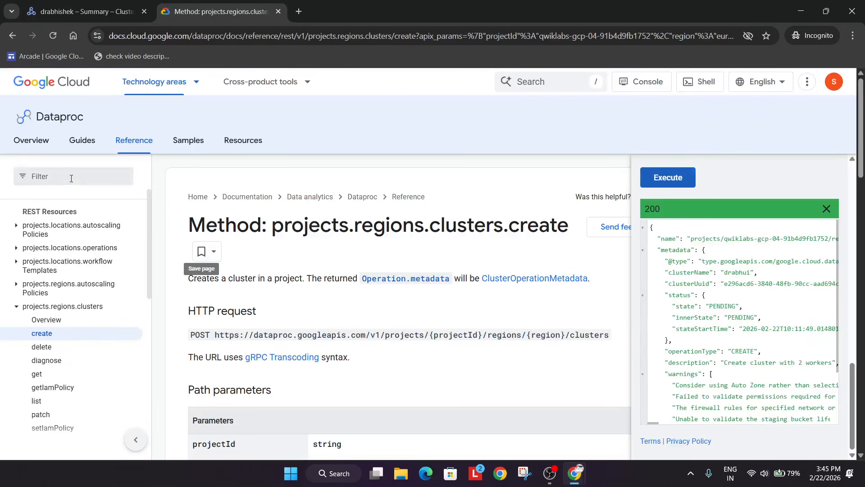
click(71, 178)
text(submit)
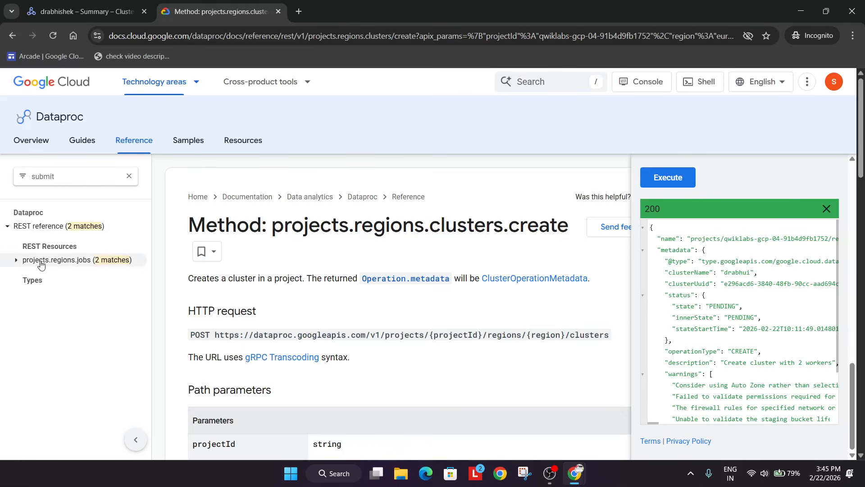
Open the reference page of the submit method under projects.regions.jobs from the filtered REST reference.
click(35, 229)
click(34, 230)
click(38, 260)
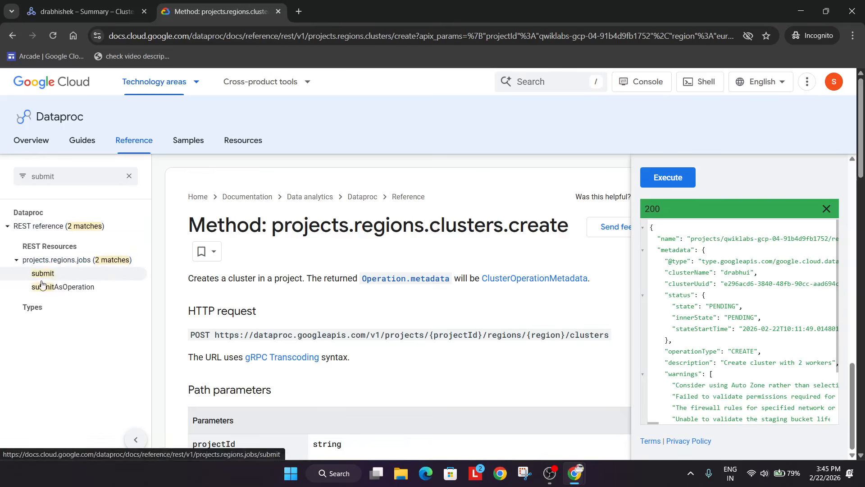
click(41, 275)
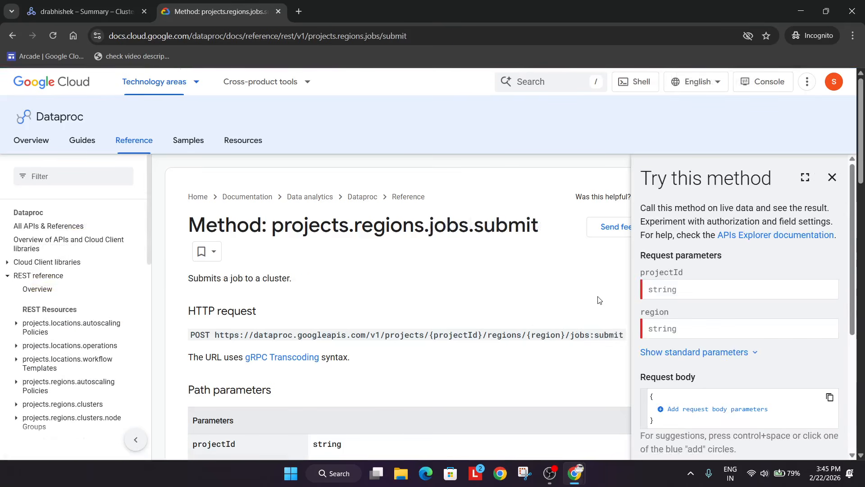
Copy the project ID from the lab page into the projectId parameter of the jobs.submit request.
key(alt+Tab)
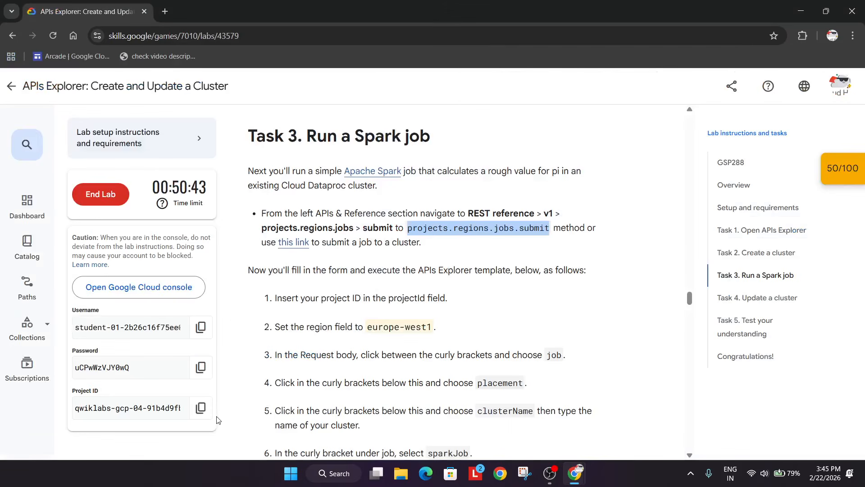
click(192, 407)
key(alt+Tab)
click(732, 289)
key(ctrl+v)
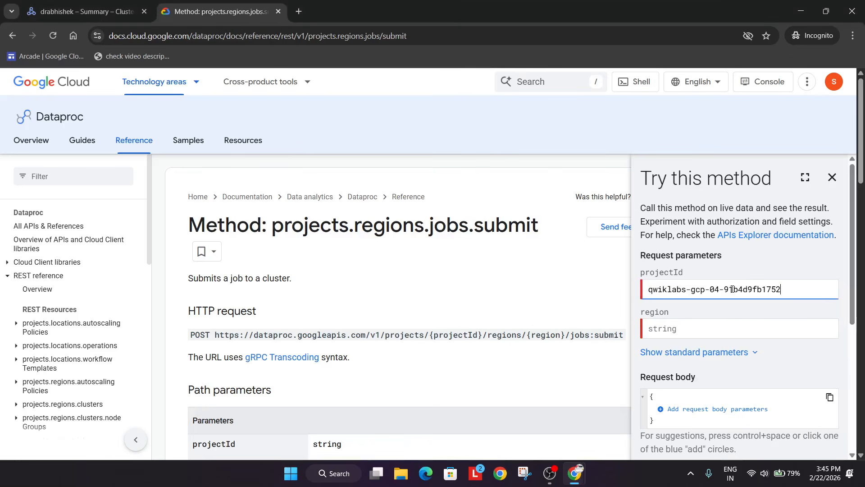
Copy the region europe-west1 from the Task 3 instructions into the region parameter of the jobs.submit request.
key(alt+Tab)
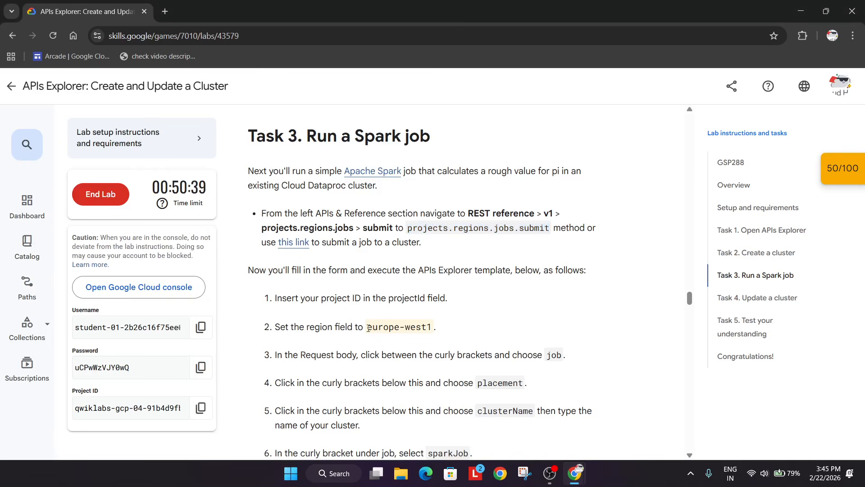
drag(367, 327, 435, 325)
key(ctrl+c)
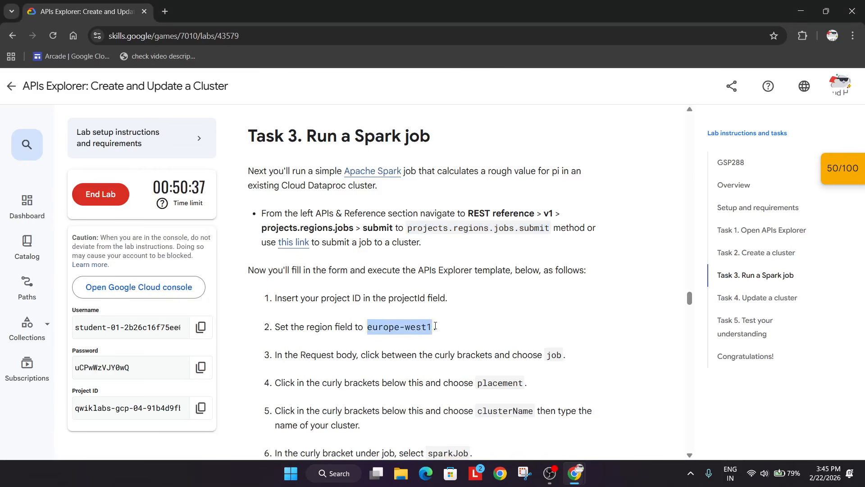
key(alt+Tab)
key(Tab)
key(ctrl+v)
Add a job object to the request body, containing a placement object with a clusterName property.
scroll(691, 417, down, 4)
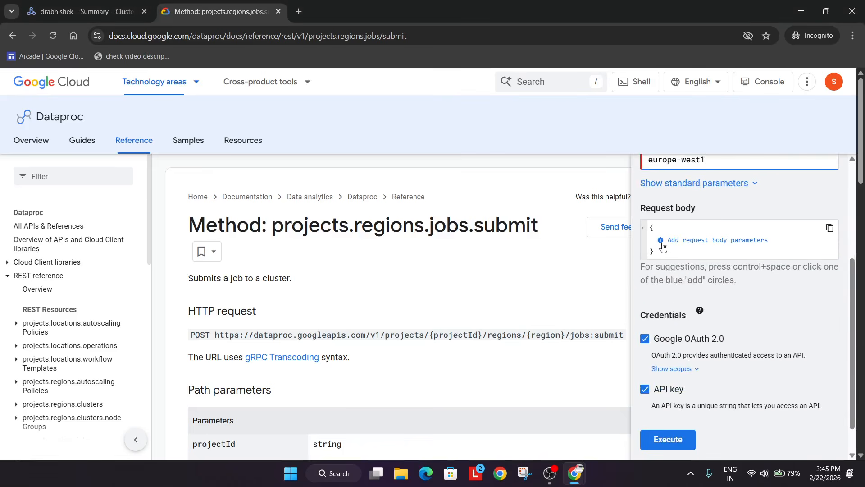
click(661, 240)
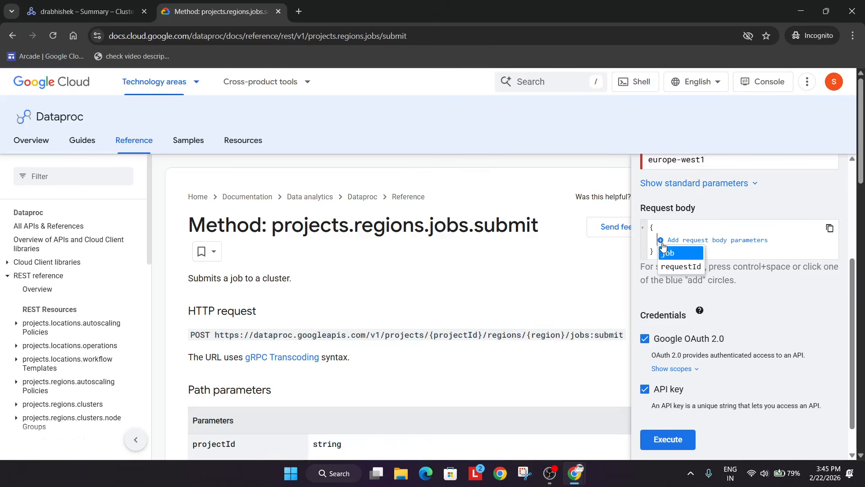
click(675, 253)
click(667, 251)
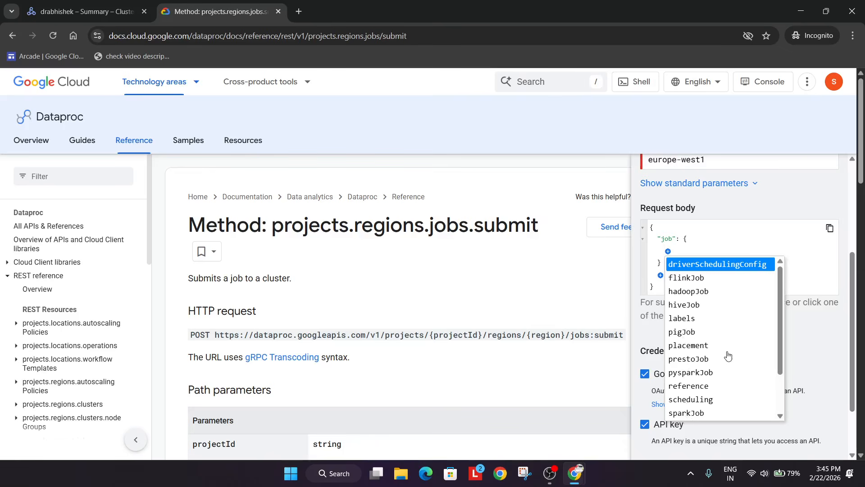
click(687, 345)
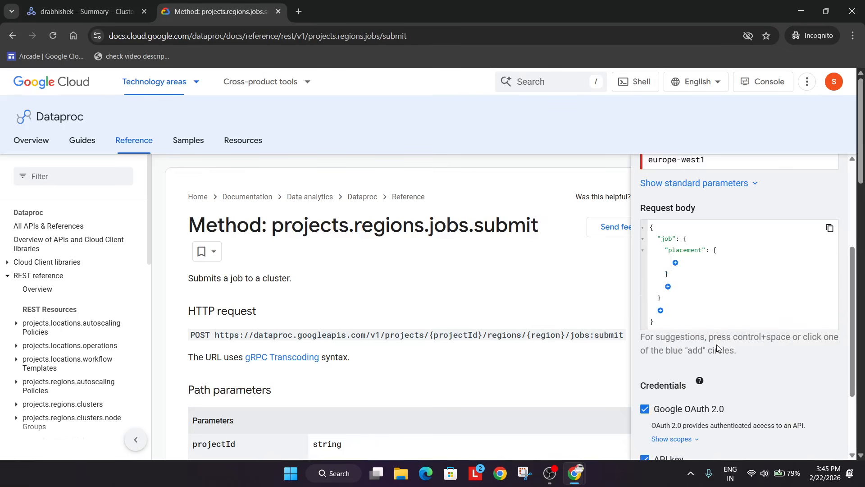
click(675, 262)
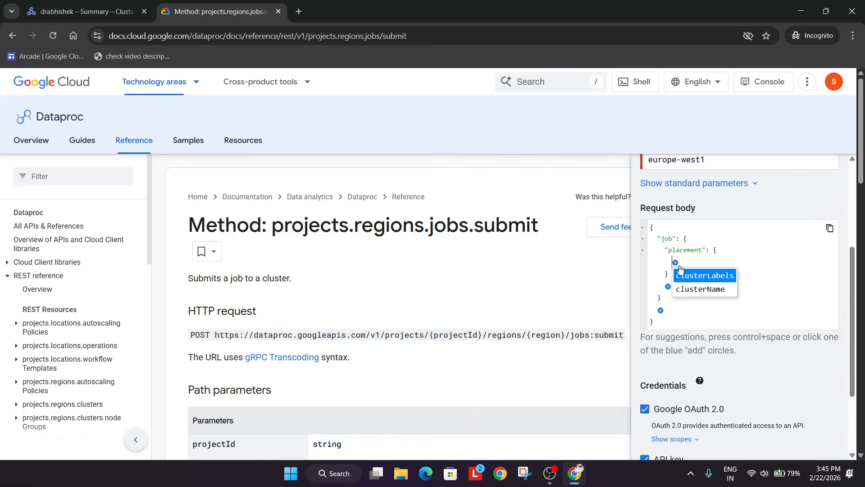
click(691, 288)
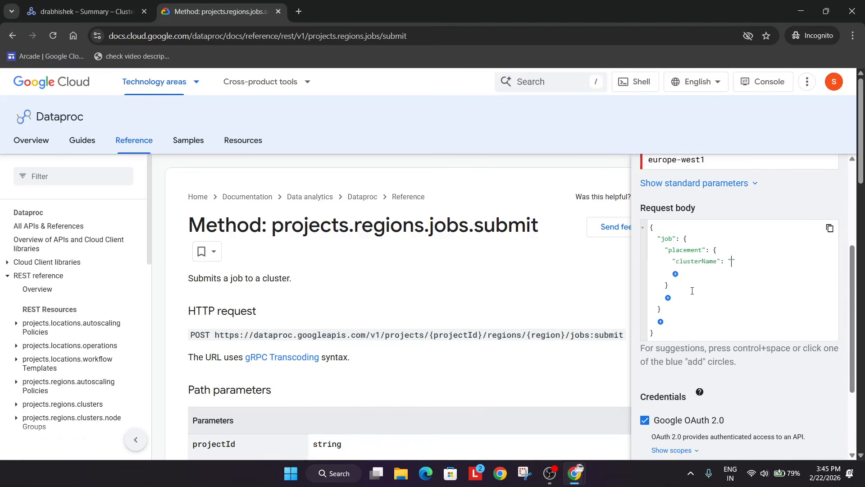
Open the details of the drabhui cluster in the console, copy its name and return to the jobs.submit page.
click(86, 11)
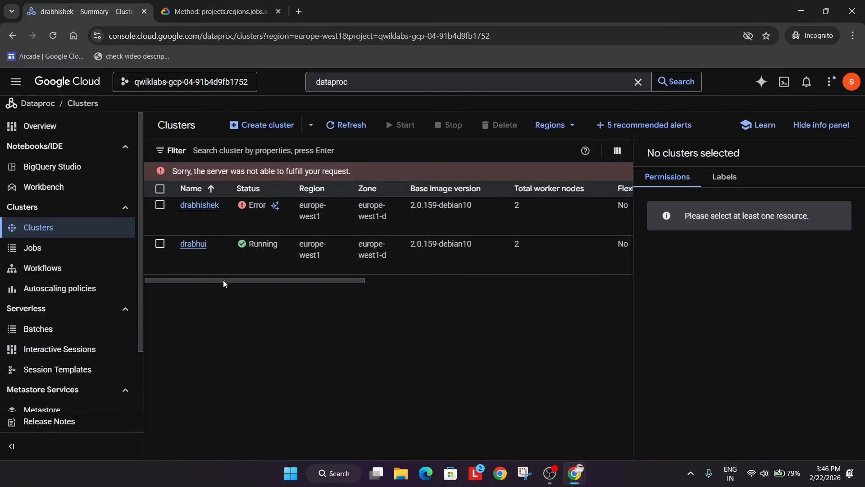
click(197, 250)
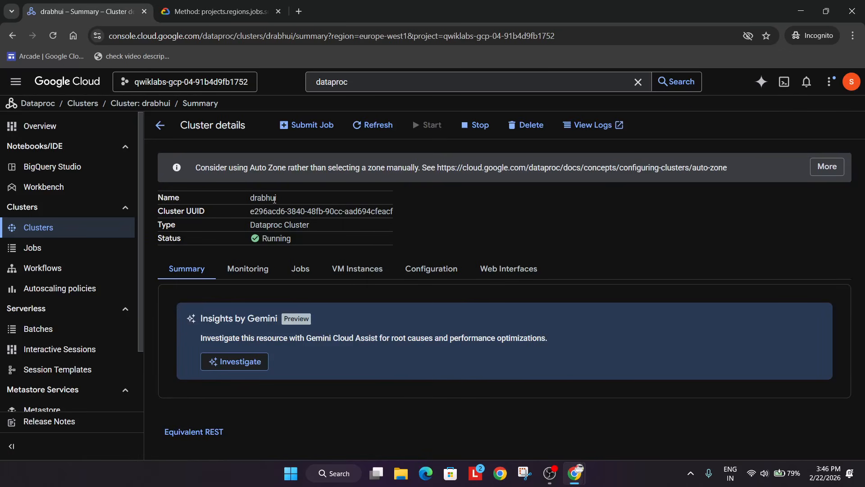
double_click(274, 200)
click(221, 11)
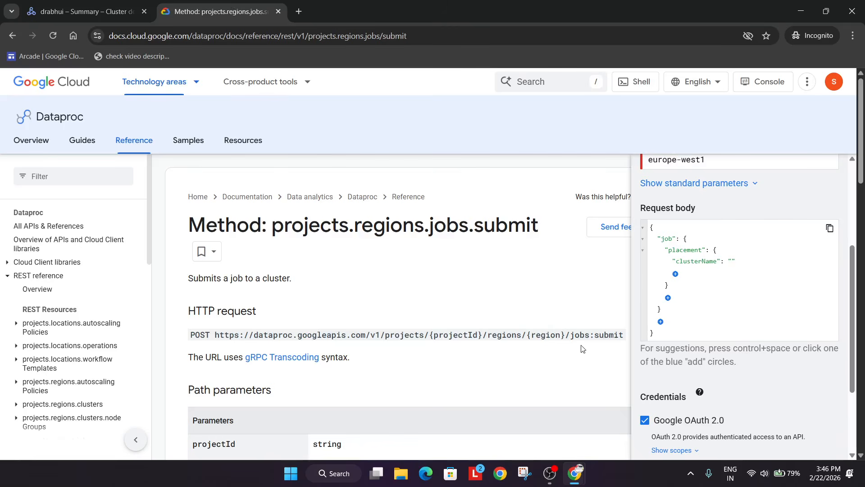
Try to paste the copied cluster name into the clusterName value and remove its stray line break.
key(ctrl+v)
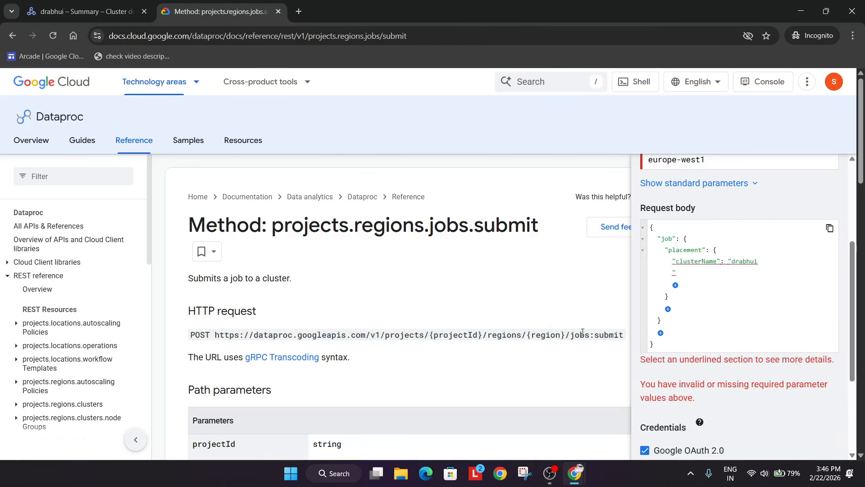
key(Delete)
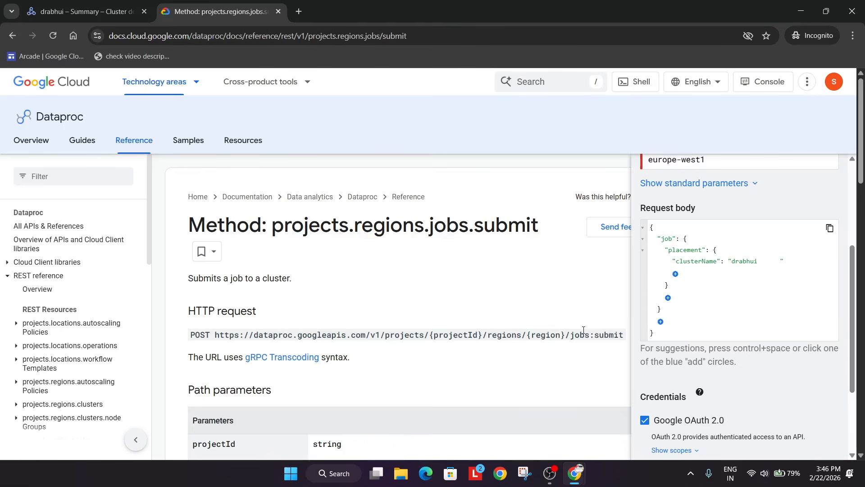
key(ctrl+z)
key(ctrl+z)
Copy only the name text from the cluster details and set clusterName in the request body to drabhui.
click(82, 12)
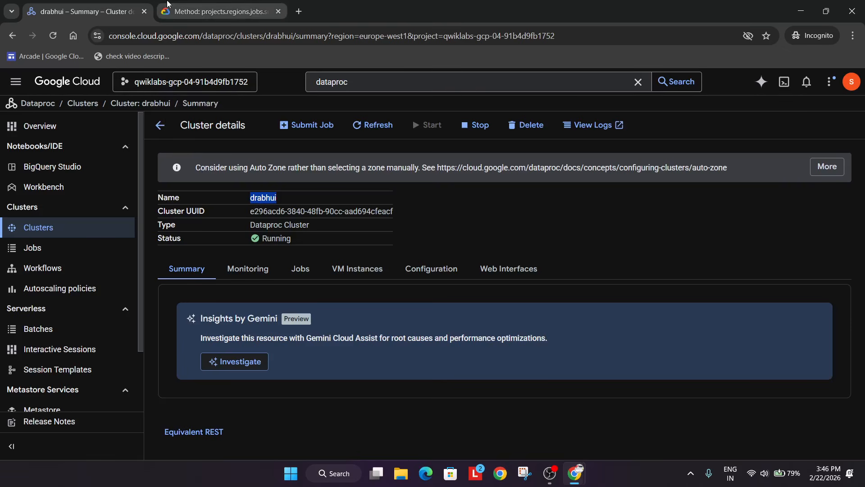
click(212, 11)
click(112, 11)
click(331, 211)
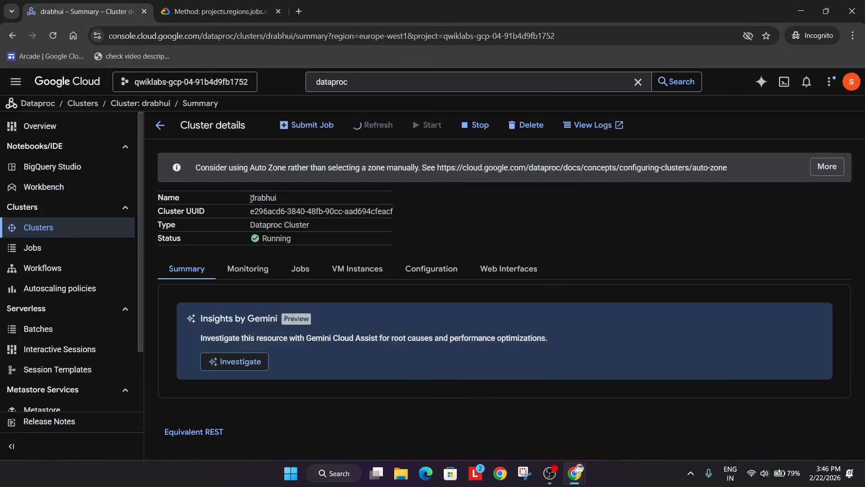
drag(252, 198, 304, 198)
click(221, 4)
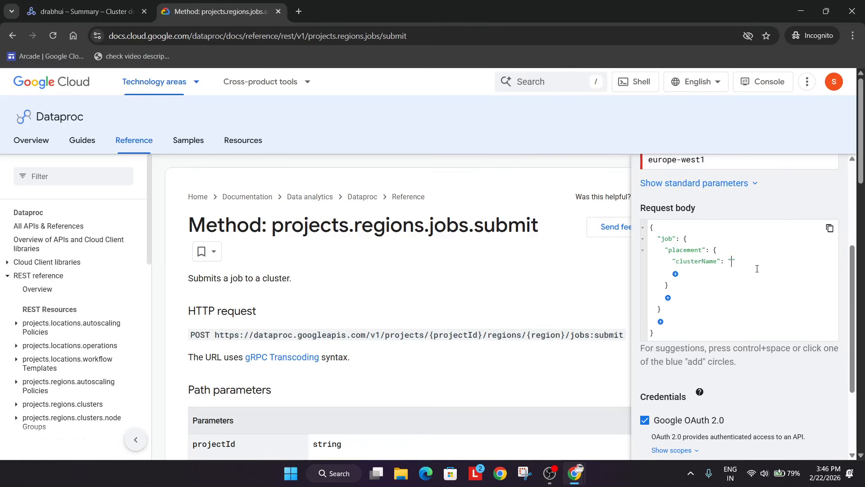
key(ctrl+v)
Add a sparkJob object under job and give it an args list with the item 1000.
click(667, 297)
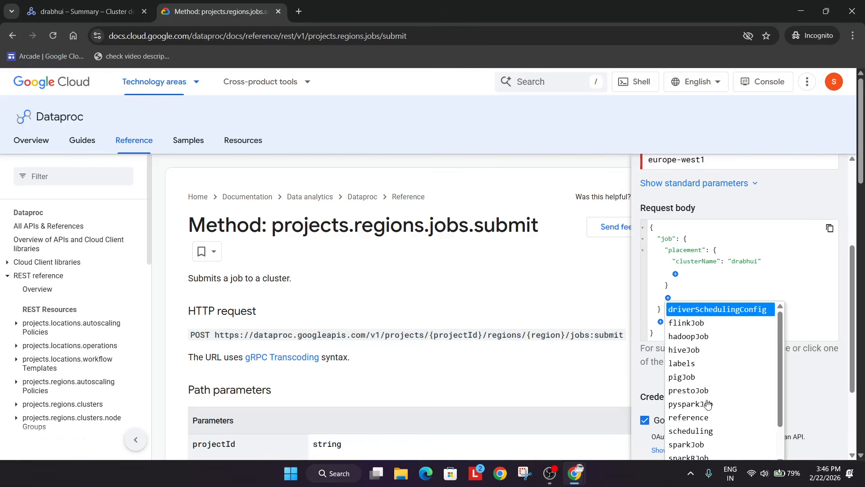
click(694, 445)
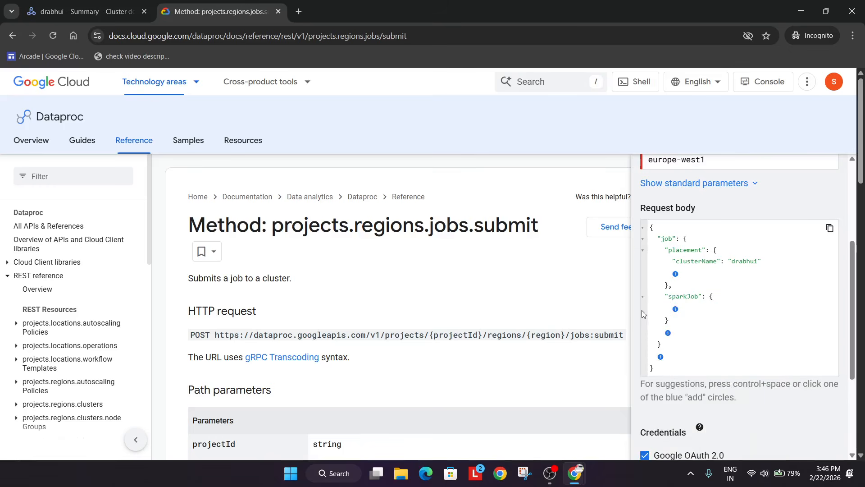
click(675, 309)
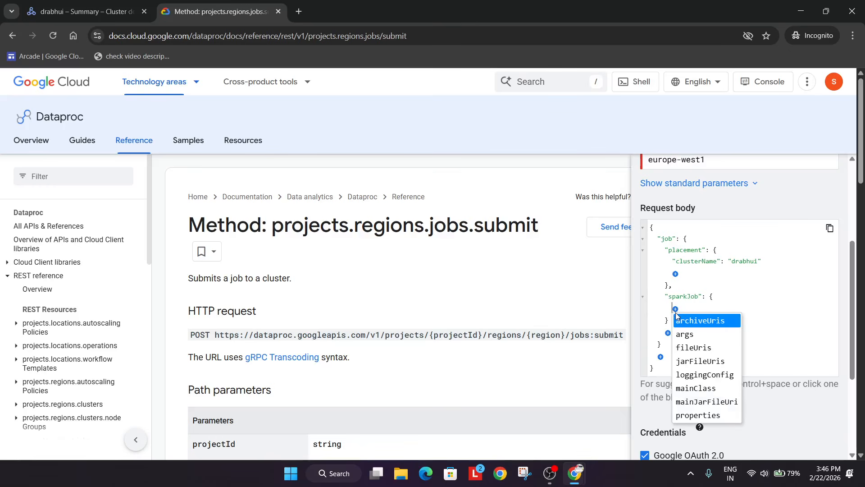
click(686, 334)
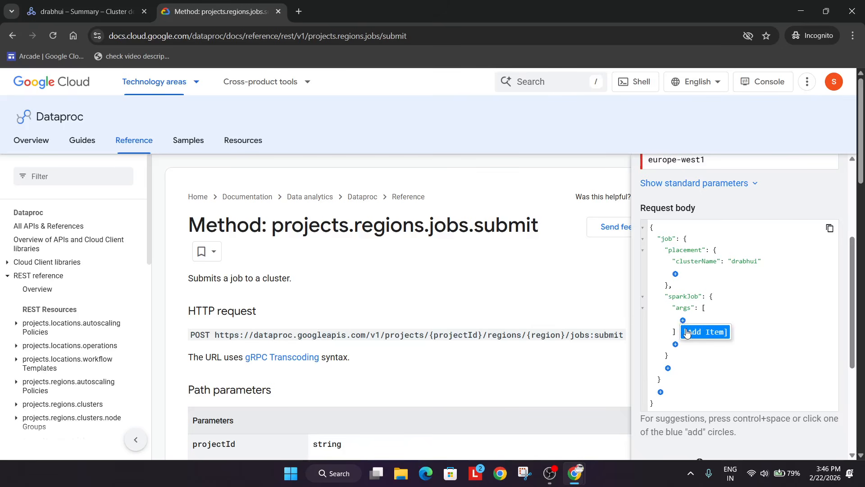
click(682, 320)
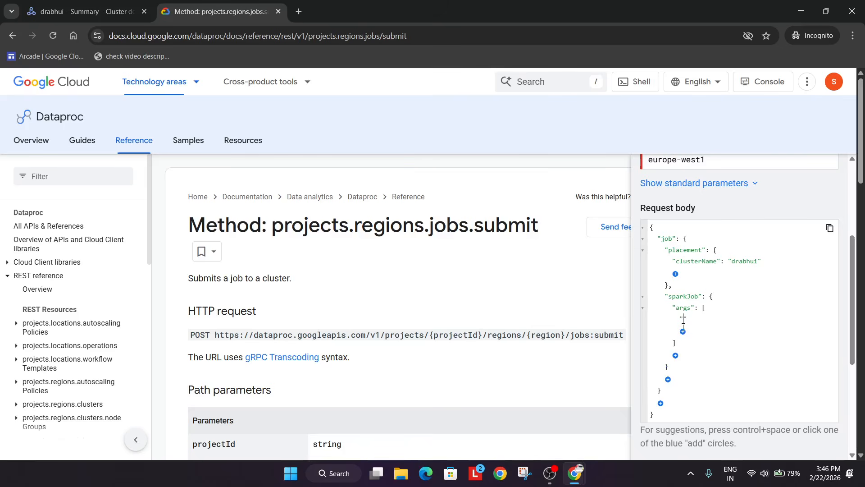
text(1000)
Add a jarFileUris list with one empty item to the sparkJob object.
scroll(698, 322, down, 1)
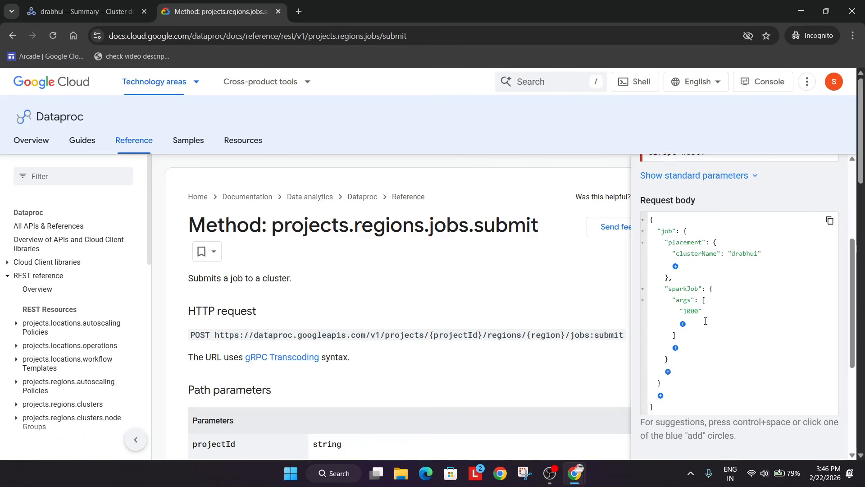
click(676, 299)
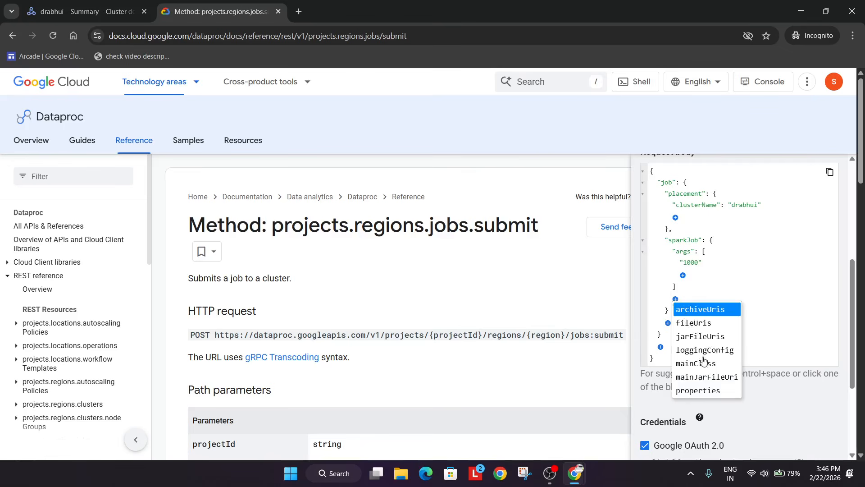
click(695, 337)
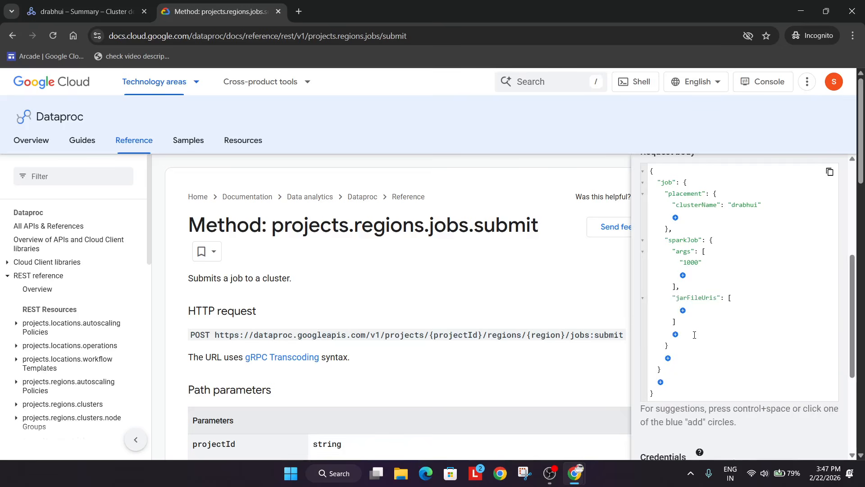
click(683, 310)
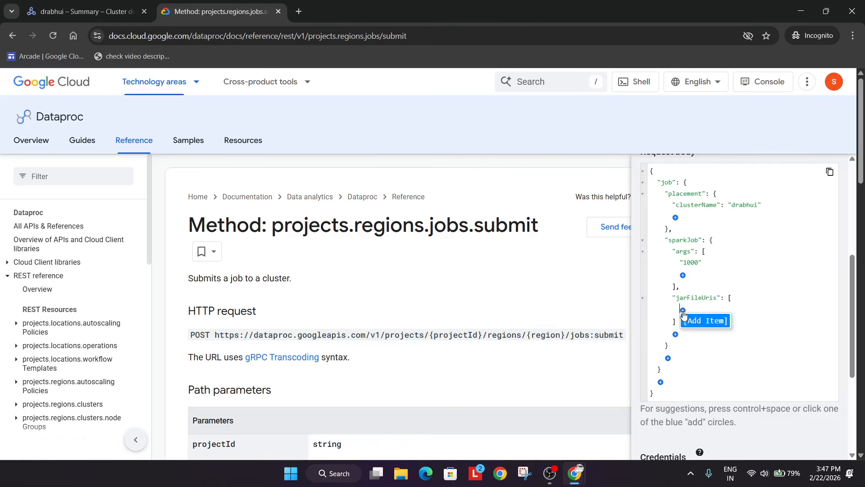
click(705, 321)
Copy the jar path from the lab instructions and set the jarFileUris item to file:///usr/lib/spark/examples/jars/spark-examples.jar.
key(alt+Tab)
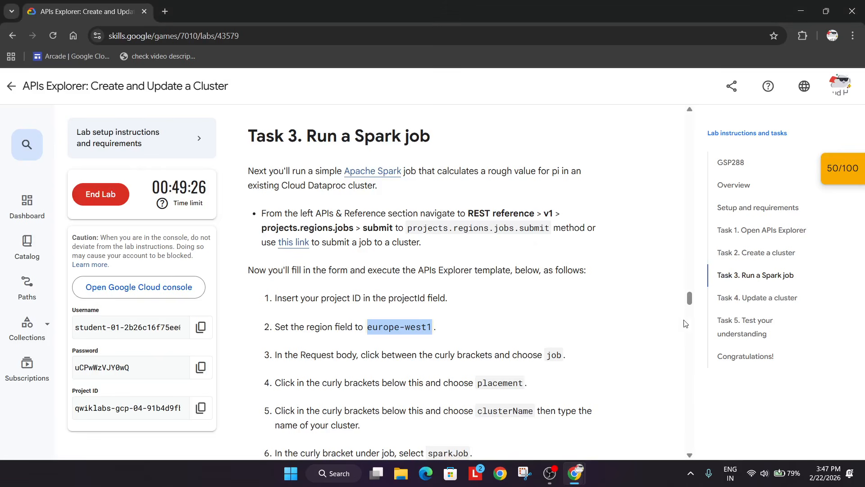
scroll(631, 324, down, 10)
scroll(533, 322, down, 10)
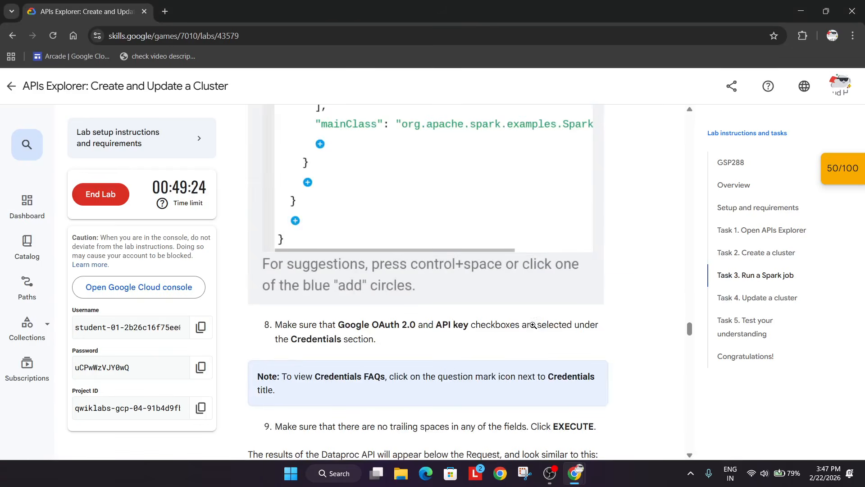
scroll(533, 325, up, 15)
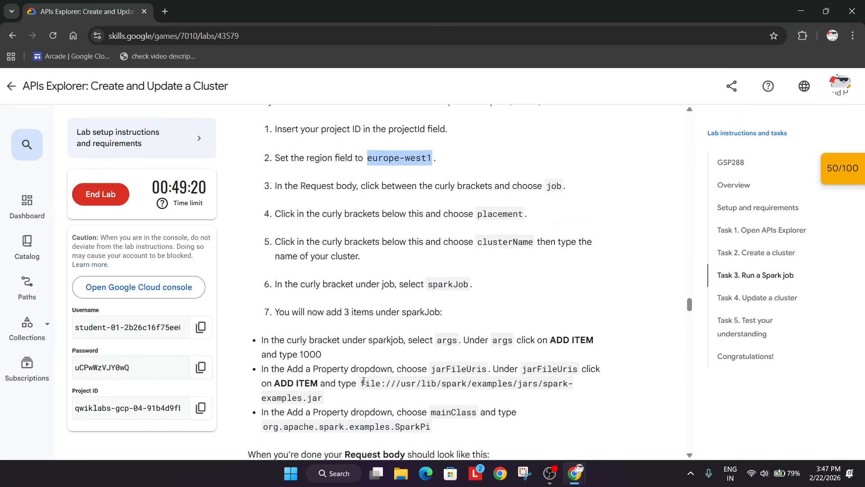
drag(366, 383, 486, 381)
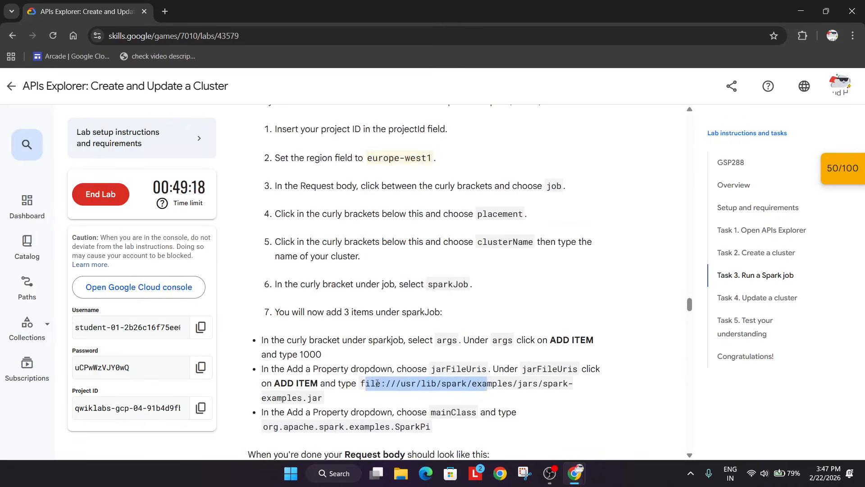
click(368, 382)
drag(362, 383, 364, 399)
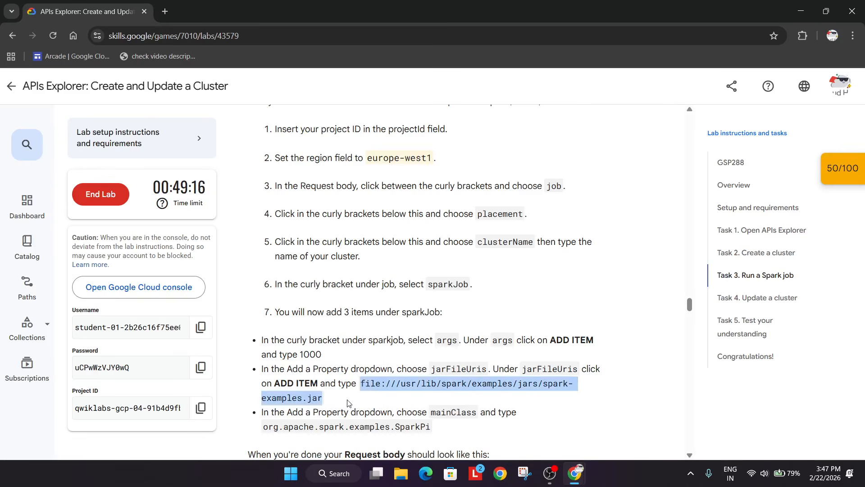
key(alt+Tab)
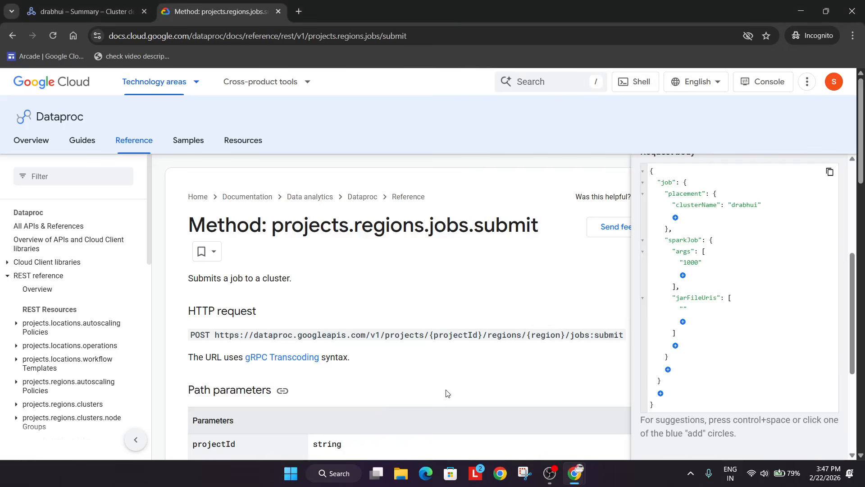
key(ctrl+v)
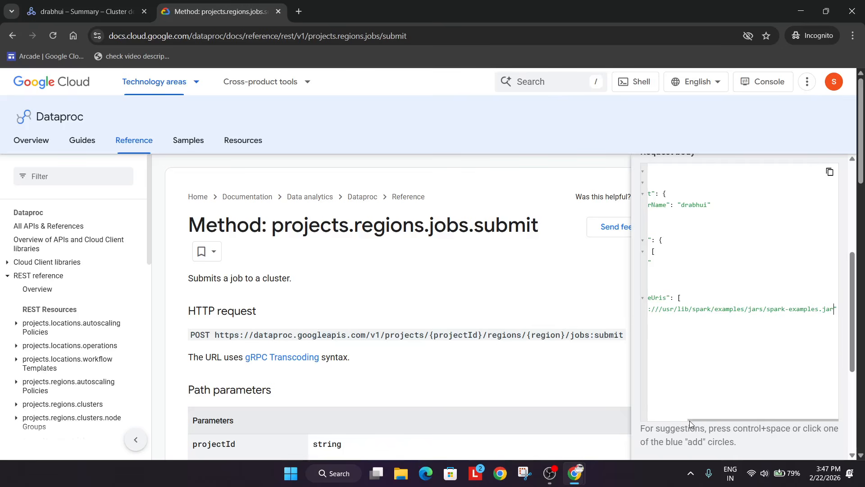
Add a mainClass property with an empty value to the sparkJob object, after the jarFileUris list.
drag(690, 420, 652, 419)
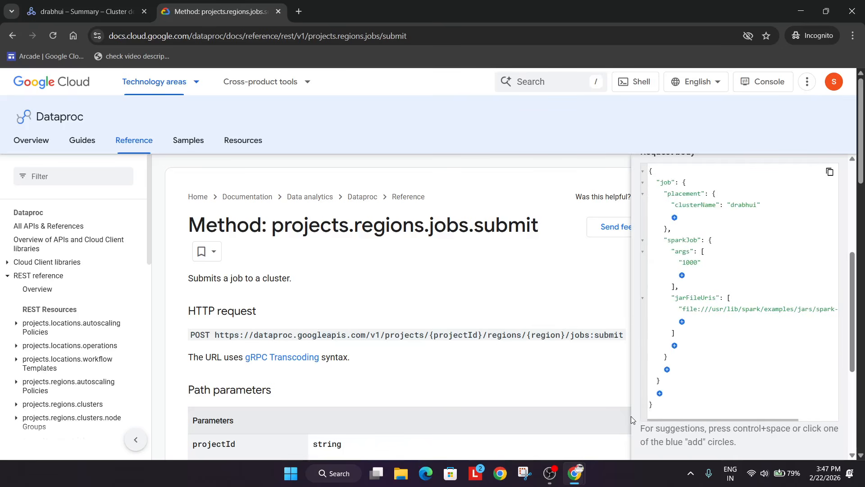
click(675, 346)
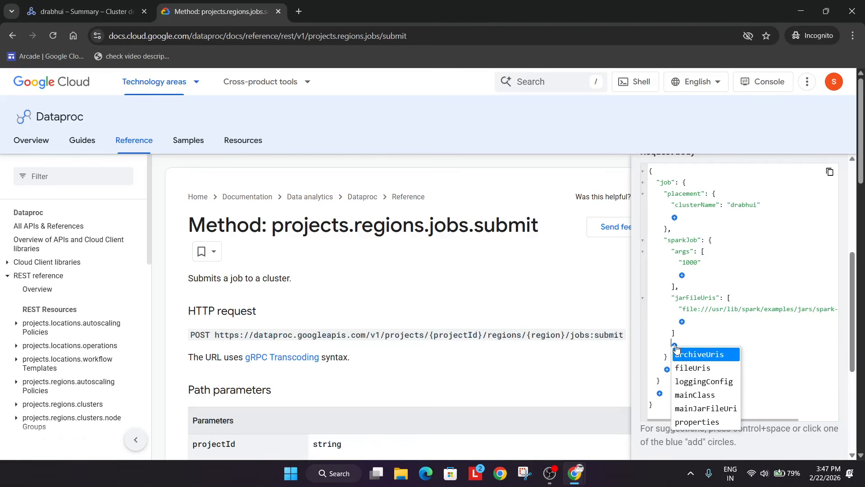
click(712, 396)
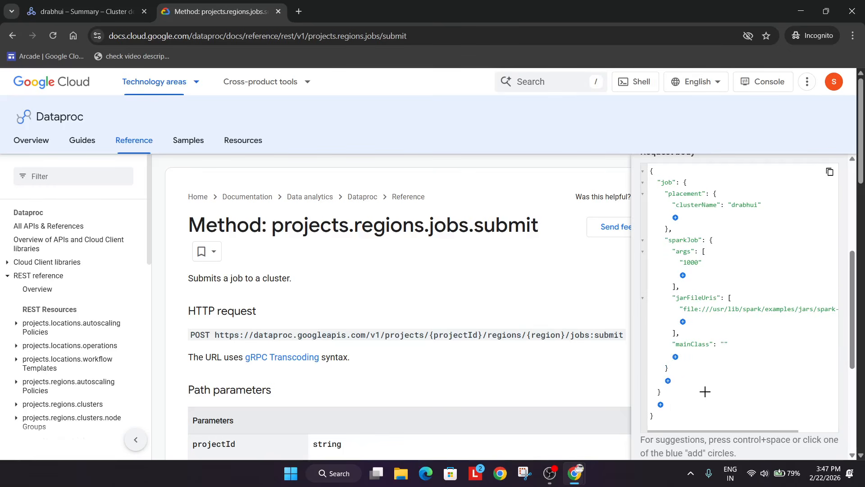
Copy the class name from the lab instructions and set mainClass to org.apache.spark.examples.SparkPi.
key(alt+Tab)
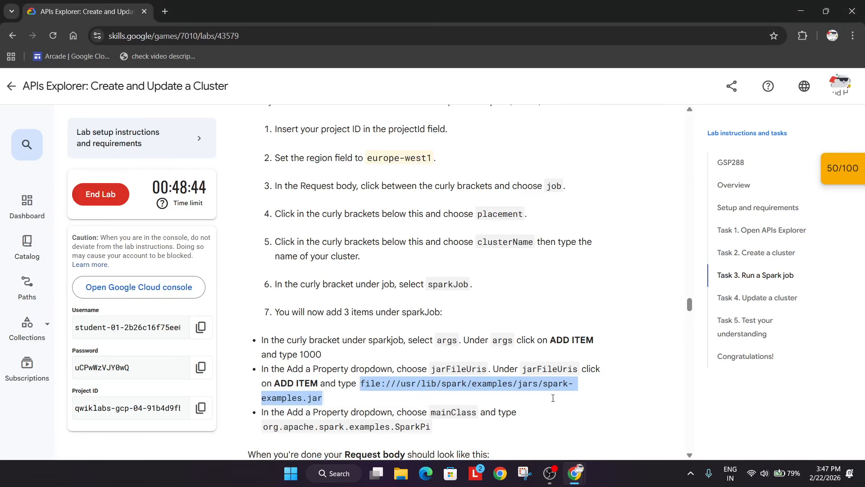
click(550, 473)
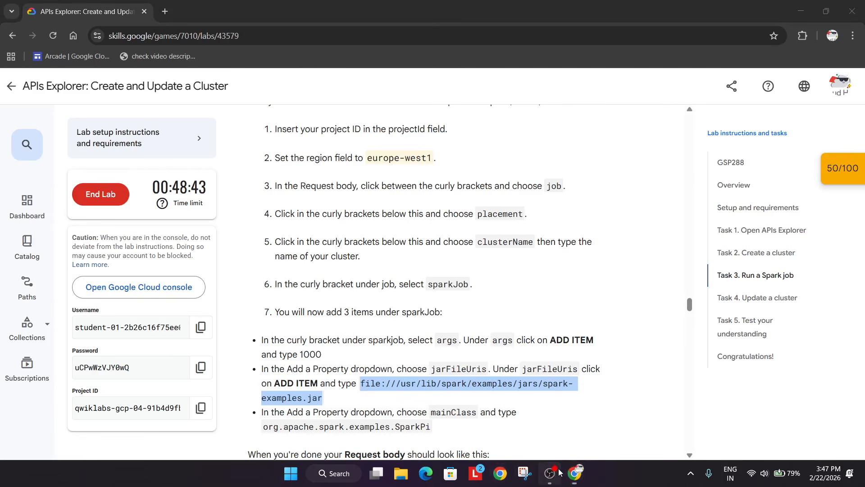
click(522, 308)
scroll(406, 344, down, 1)
scroll(406, 344, down, 1)
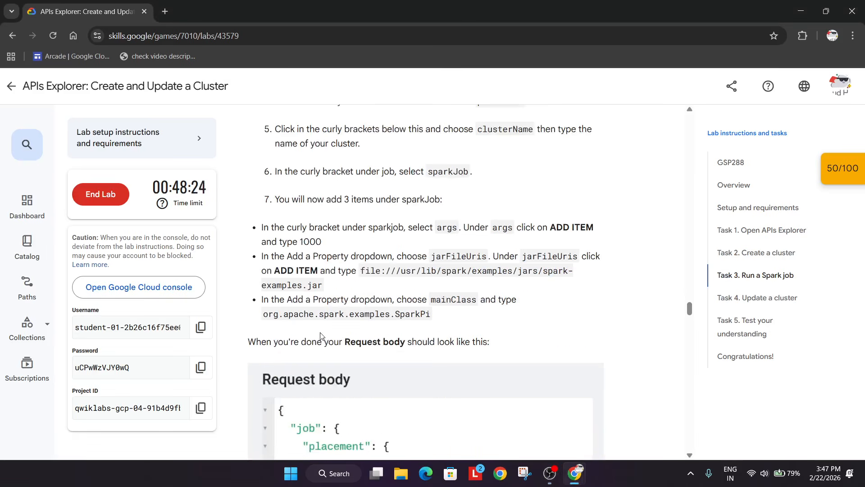
drag(260, 313, 440, 321)
key(ctrl+c)
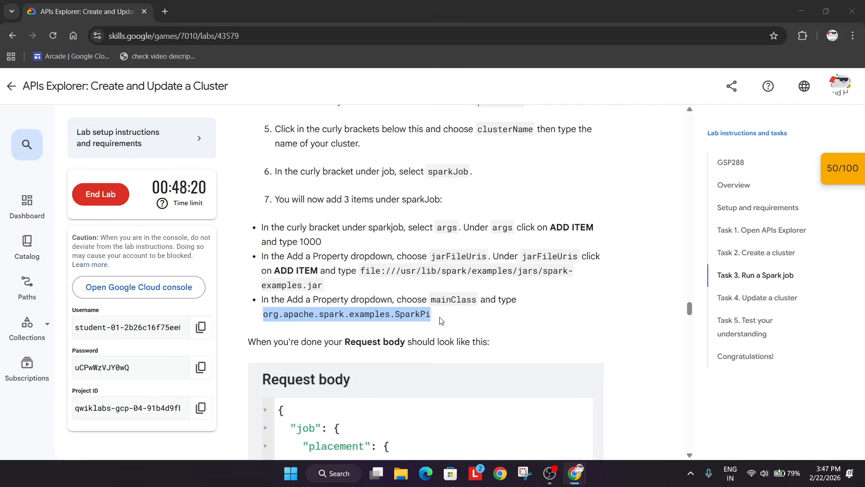
key(alt+Tab)
key(Tab)
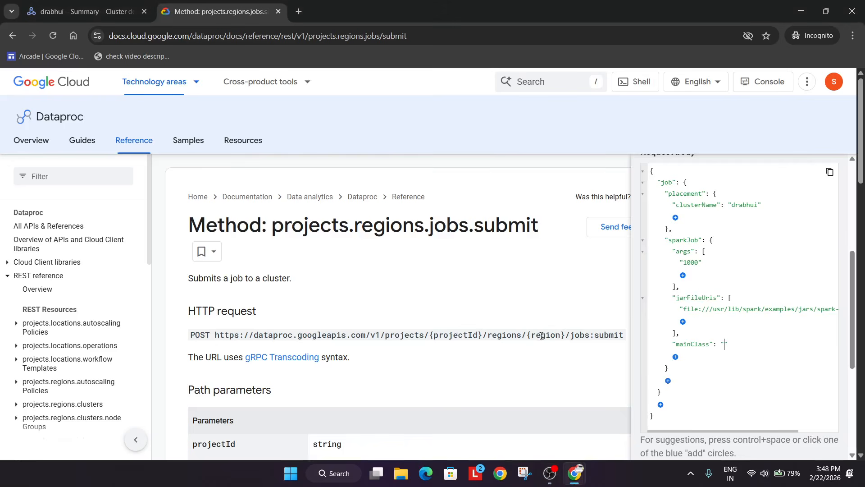
key(ctrl+v)
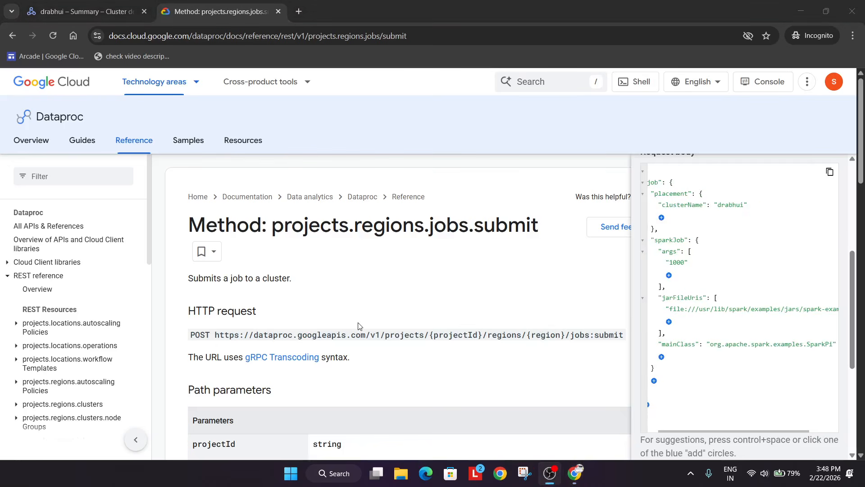
Review the expected request body and remaining instructions for the Spark job in the lab, and execute the jobs.submit request.
key(alt+Tab)
key(Tab)
scroll(364, 325, down, 5)
scroll(364, 325, down, 10)
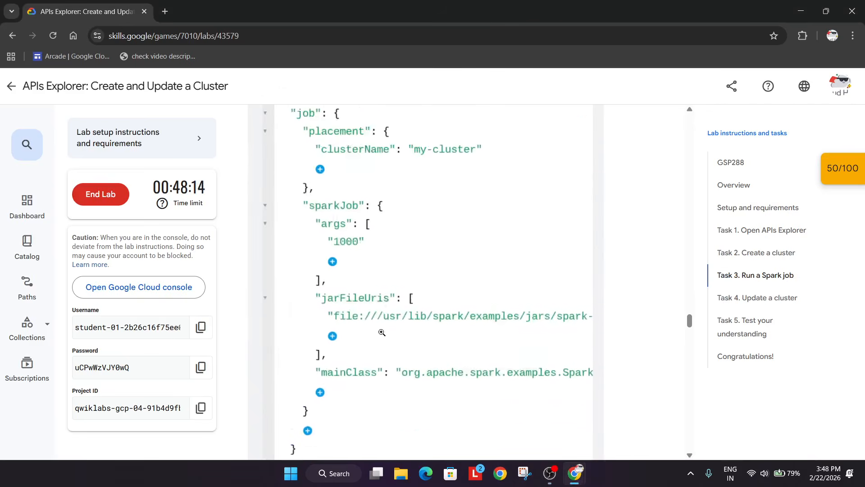
scroll(383, 335, down, 2)
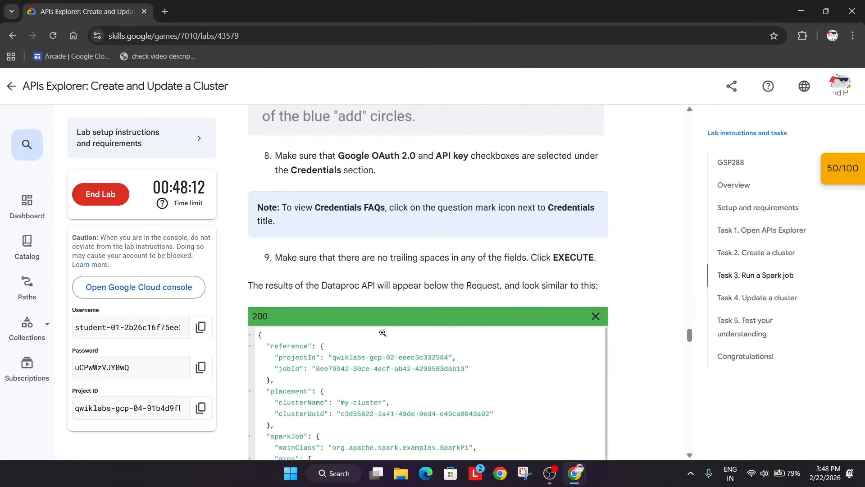
key(alt+Tab)
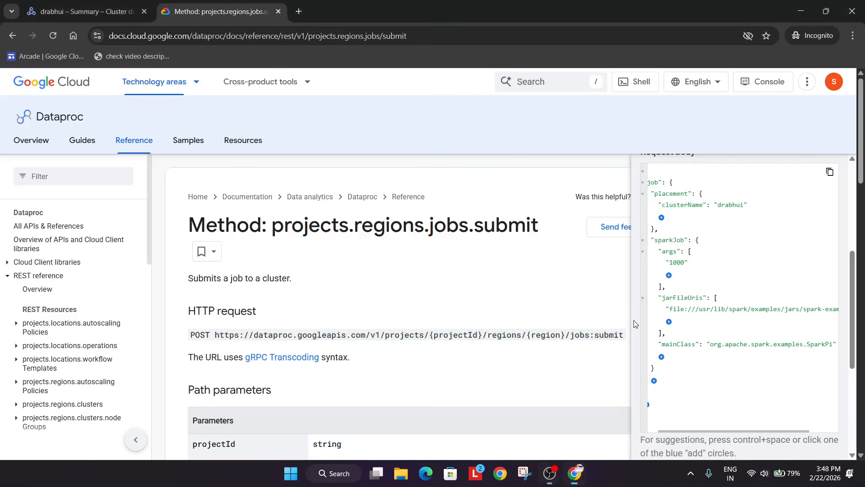
scroll(749, 343, down, 2)
scroll(749, 343, down, 3)
click(678, 402)
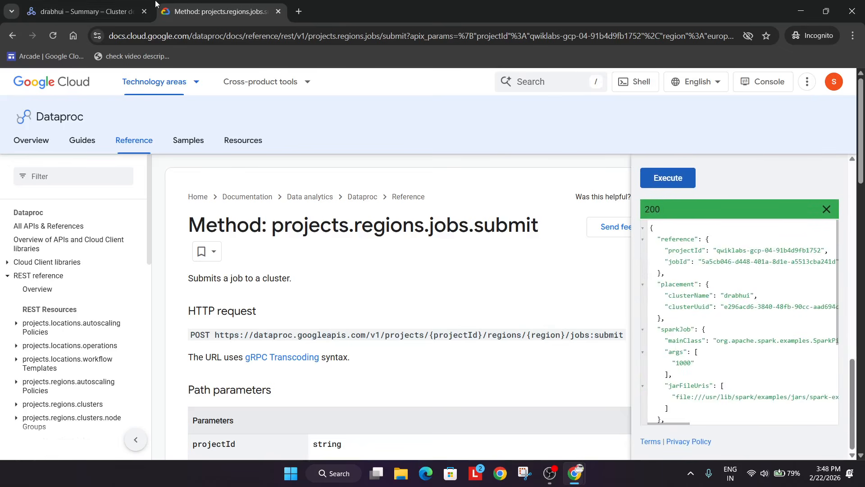
Show the Dataproc jobs list in the Cloud console and hide its info panel.
click(68, 12)
click(75, 255)
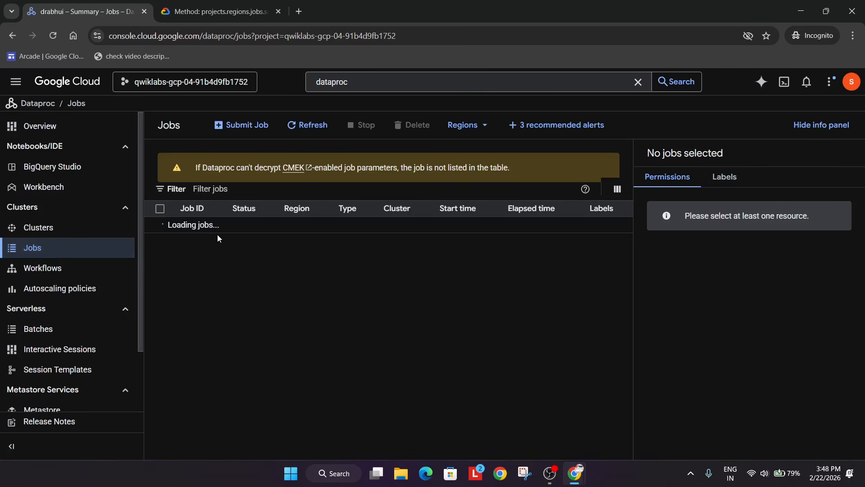
click(815, 134)
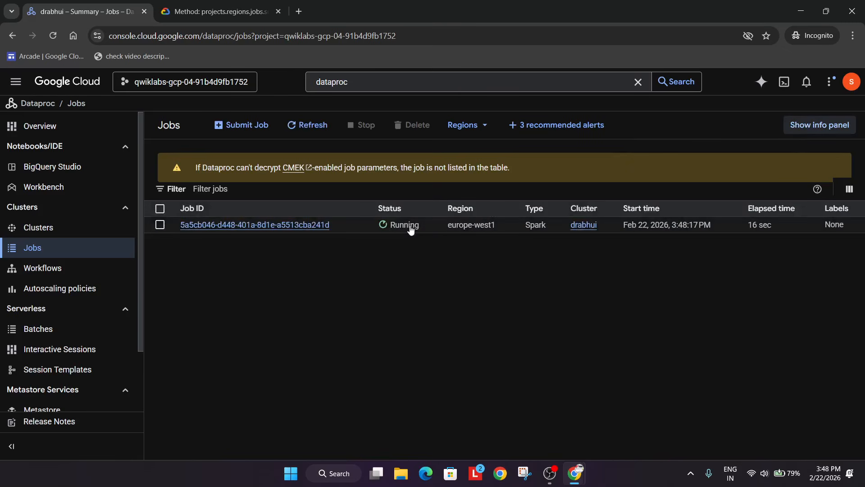
Switch to the lab page and request a progress check for the Submit a Spark Job task.
key(alt+Tab)
key(alt+Tab)
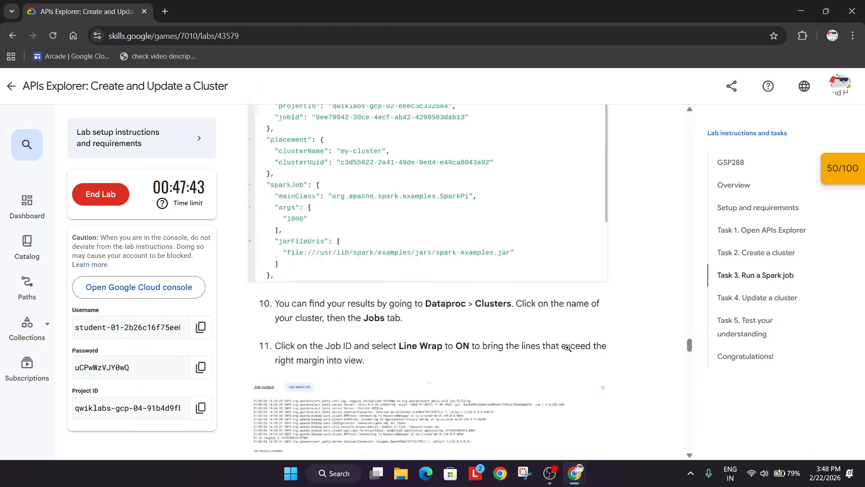
scroll(476, 358, down, 5)
click(335, 197)
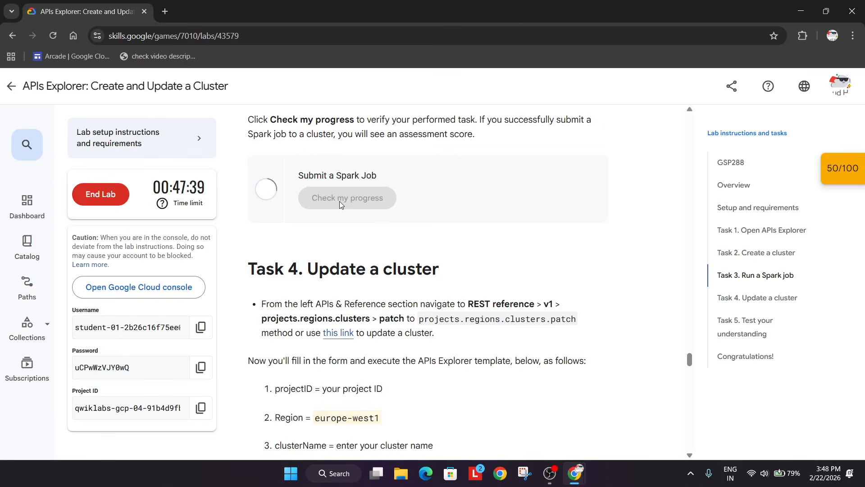
click(340, 202)
Go back to the Dataproc jobs list and view the details and output of the Spark job on the drabhui cluster.
key(alt+Tab)
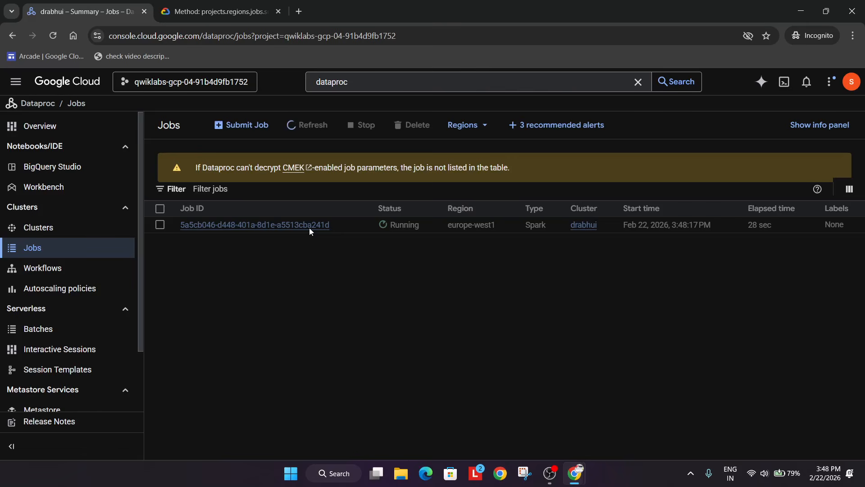
click(276, 228)
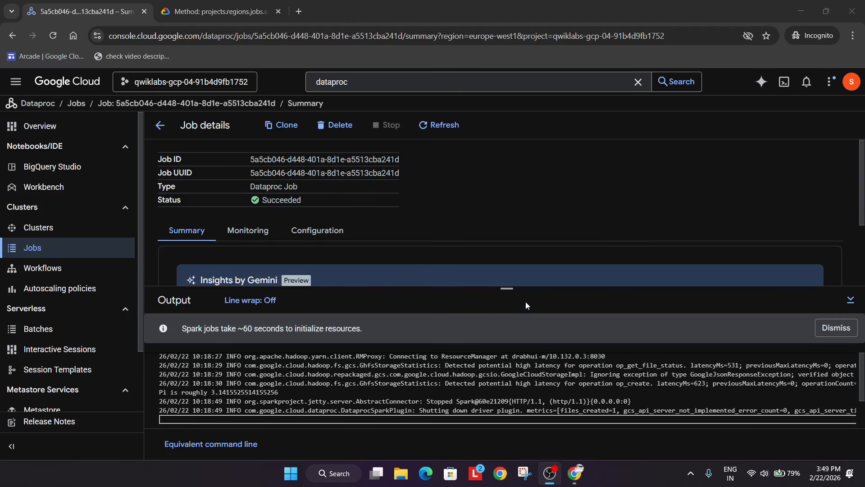
click(666, 220)
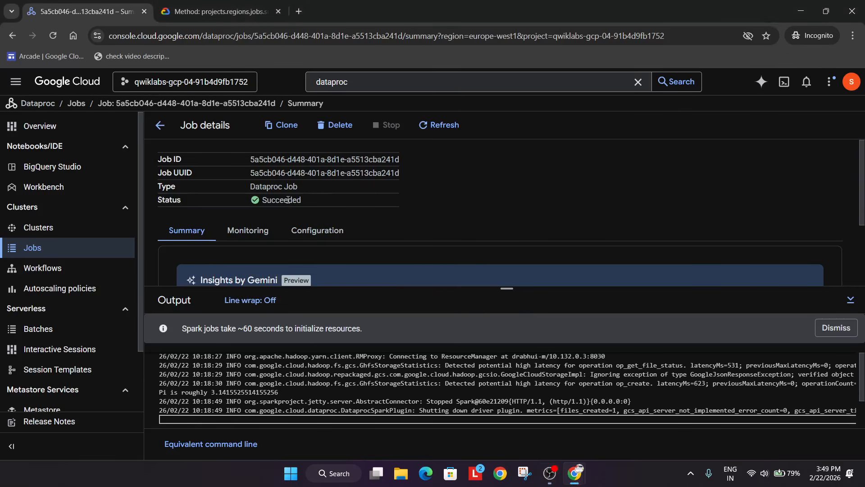
Return to the lab page and check the progress of the Submit a Spark Job task again.
key(alt+Tab)
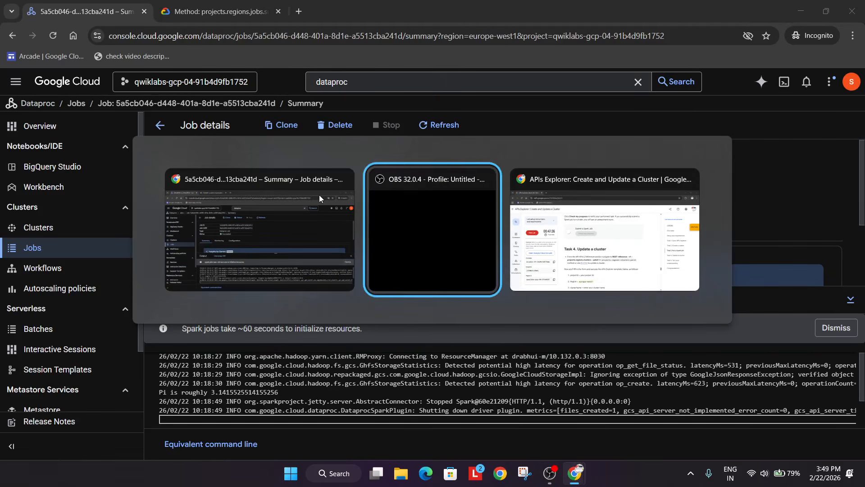
click(345, 203)
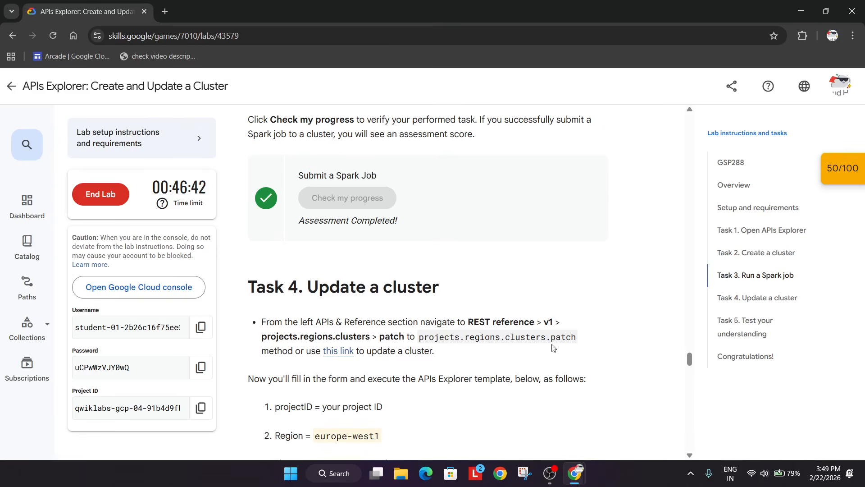
click(550, 473)
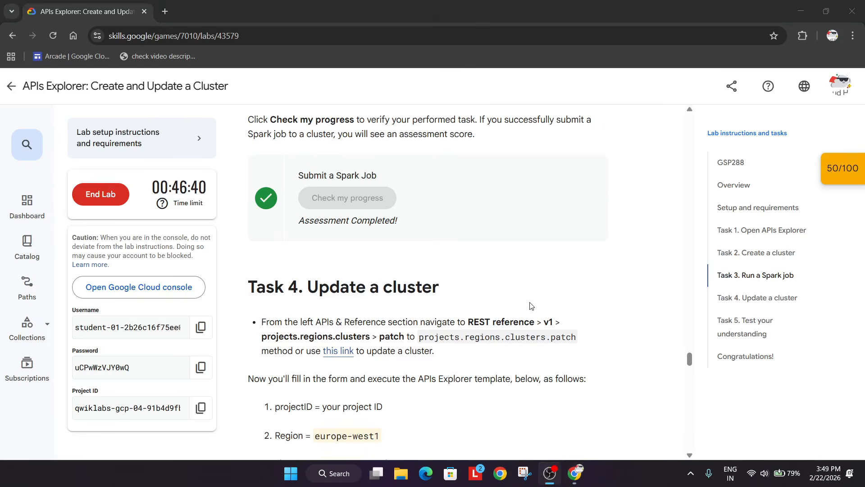
In the Dataproc reference, filter the methods by patch and open the patch method of projects.regions.clusters.
key(alt+Tab)
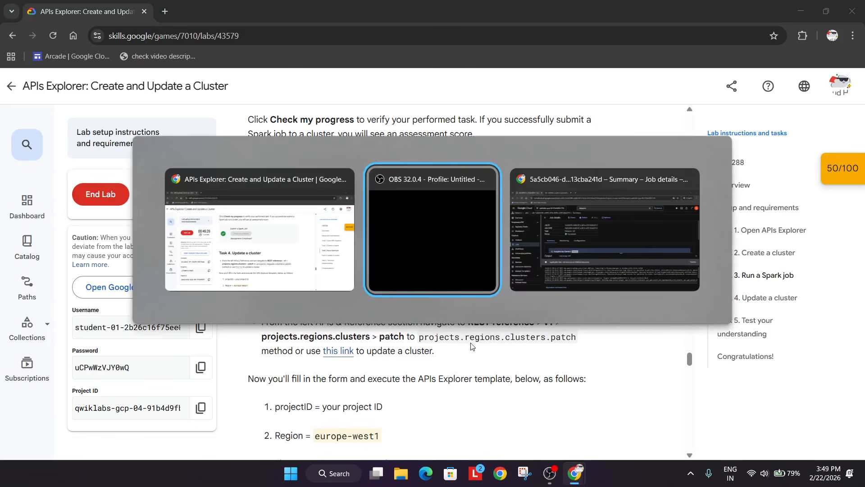
key(alt+Tab)
click(221, 12)
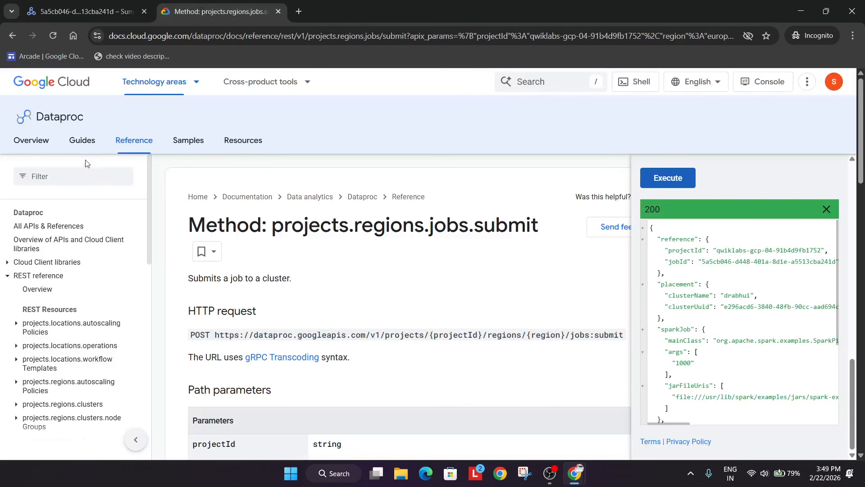
click(87, 182)
text(patch)
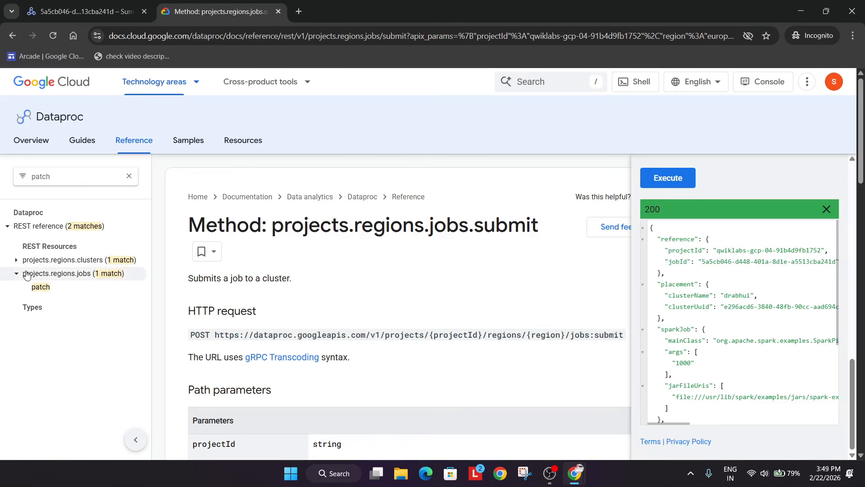
click(16, 260)
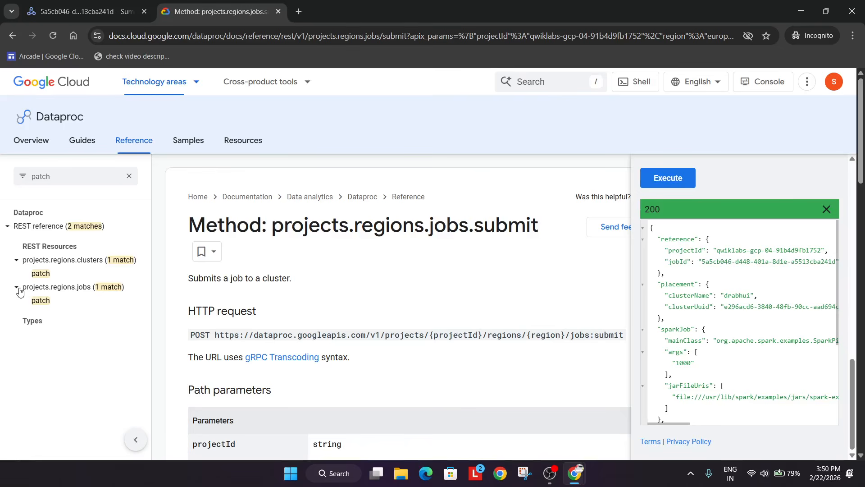
click(40, 274)
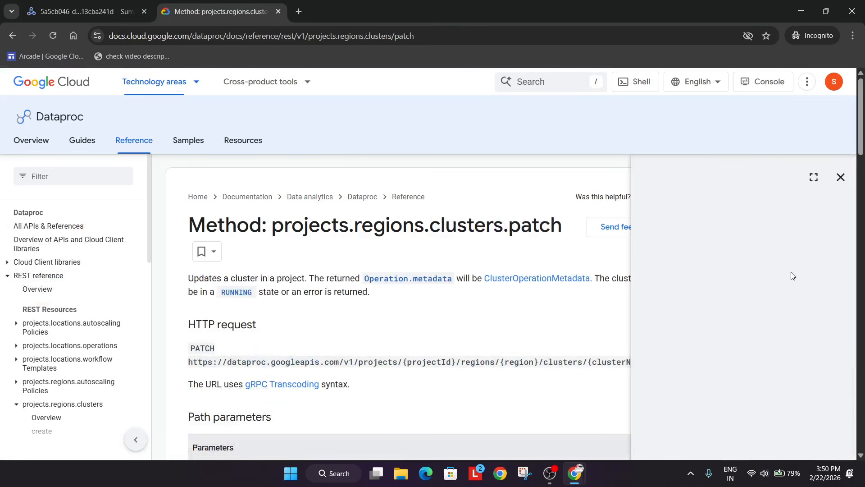
Copy the project ID qwiklabs-gcp-04-91b4d9fb1752 from the lab page into the patch method's projectId parameter.
key(alt+Tab)
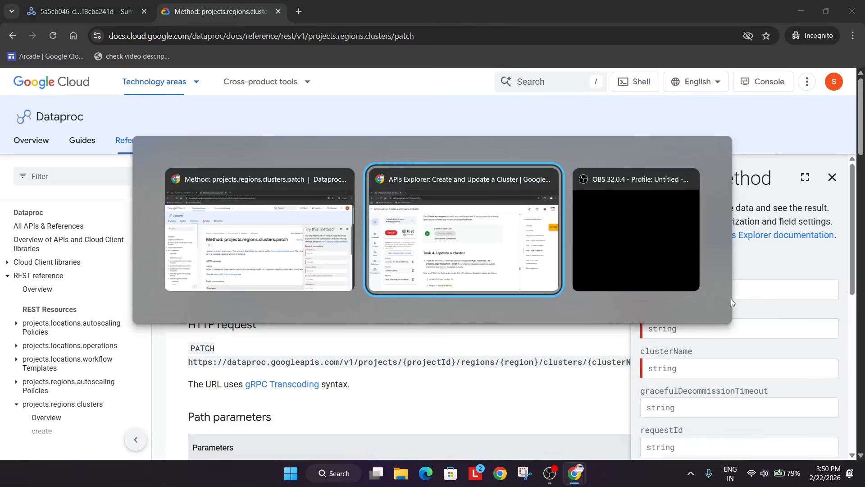
scroll(506, 315, down, 4)
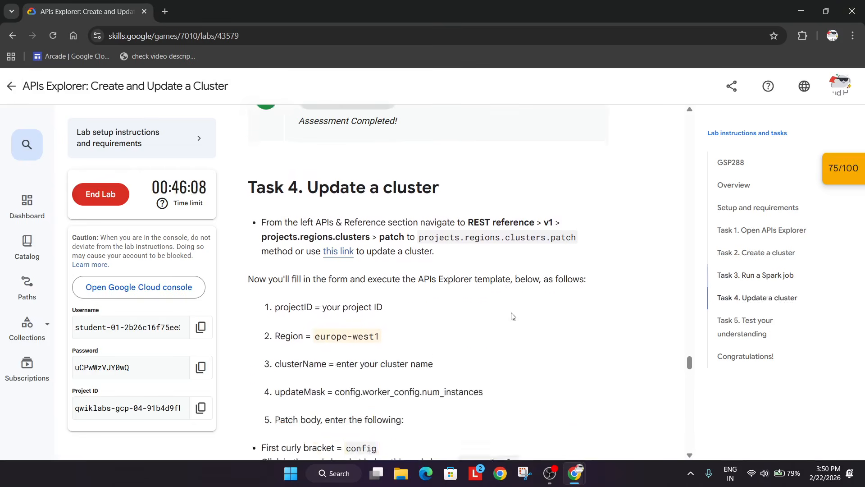
click(200, 407)
key(alt+Tab)
click(711, 291)
key(ctrl+v)
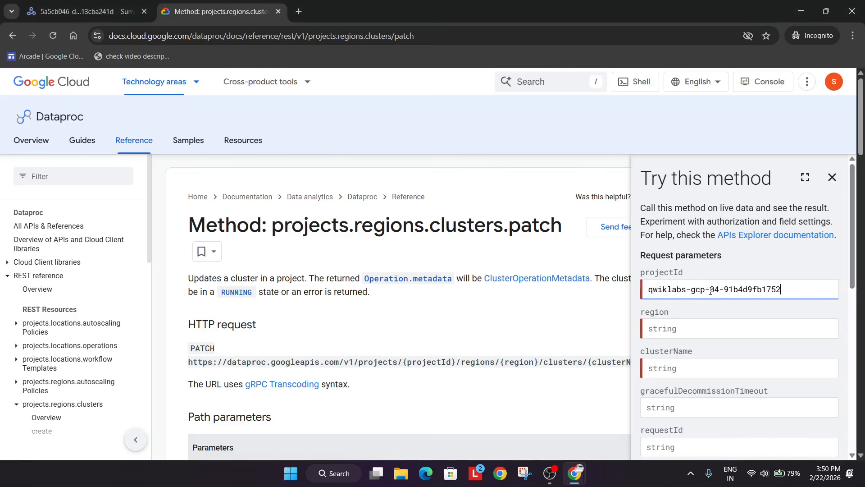
Copy the region europe-west1 from the lab's Task 4 instructions into the patch method's region parameter.
key(alt+Tab)
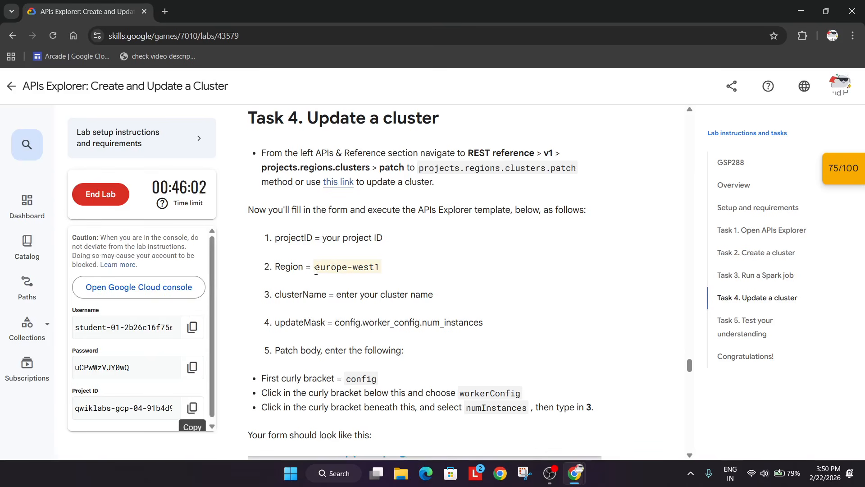
drag(316, 270, 397, 269)
key(alt+Tab)
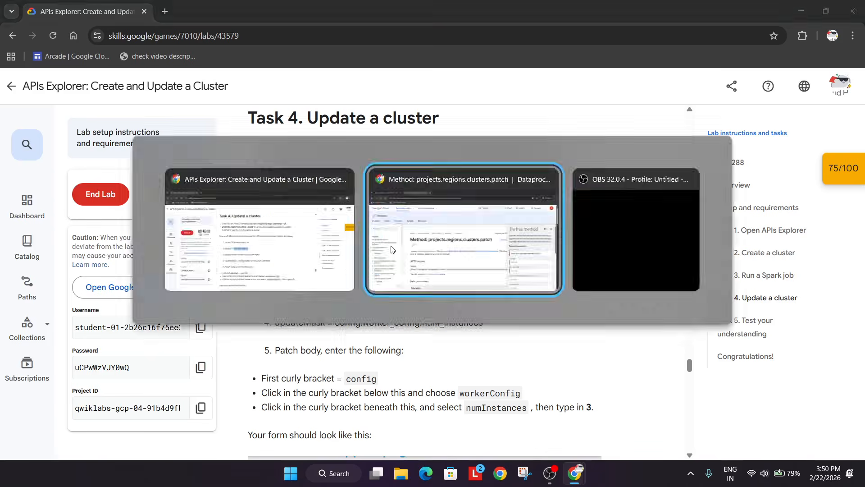
click(670, 334)
key(ctrl+v)
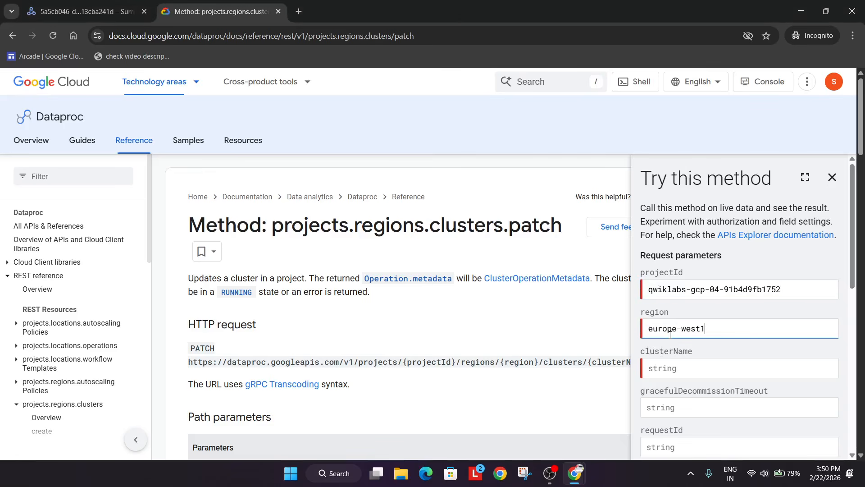
Open the Dataproc clusters page in a separate browser tab and show the details of the drabhui cluster.
click(95, 6)
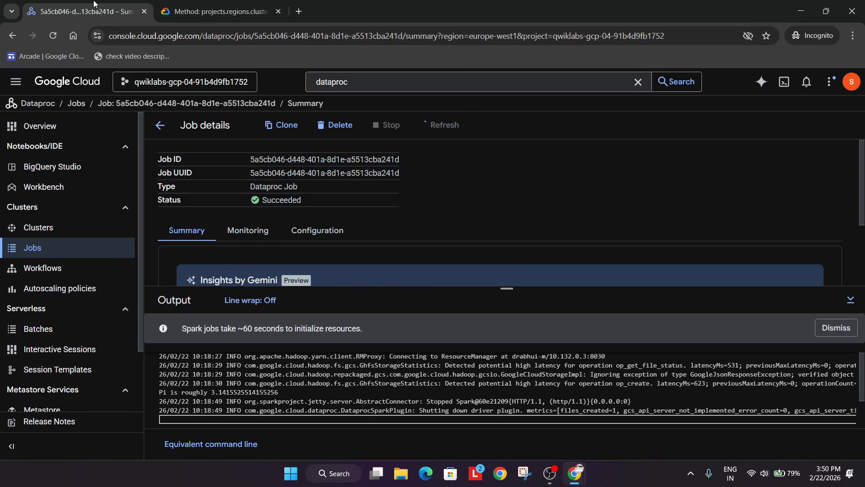
right_click(71, 235)
click(90, 243)
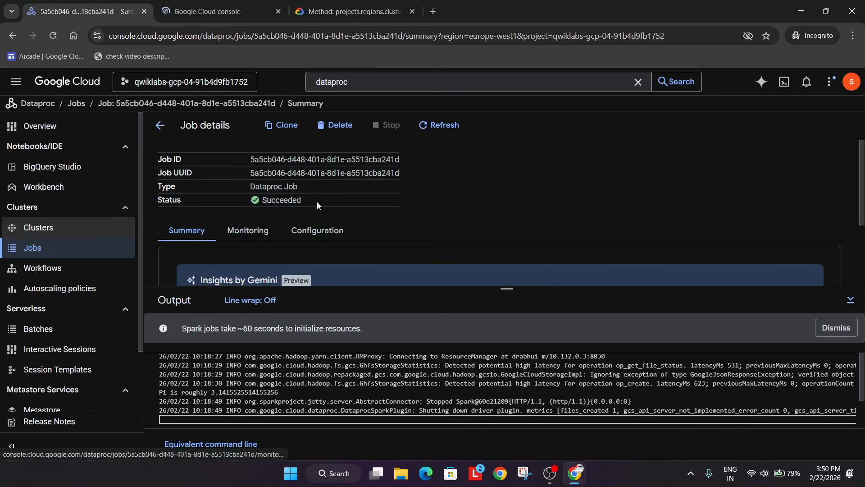
click(160, 126)
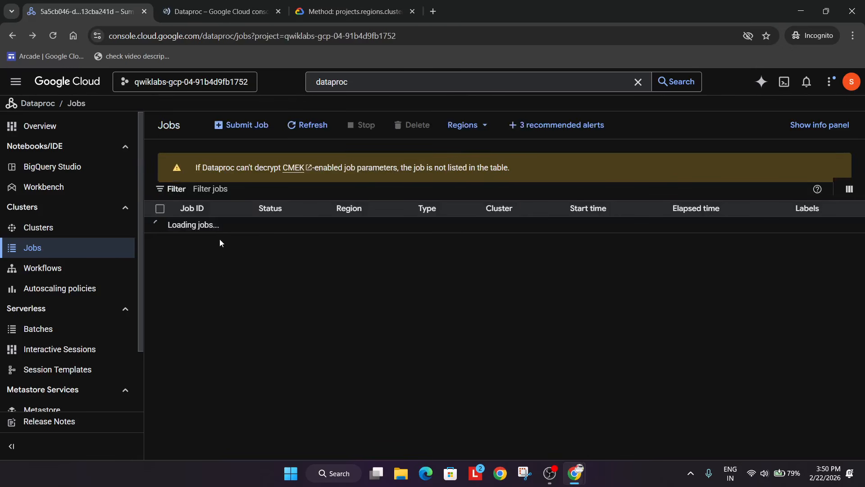
click(204, 6)
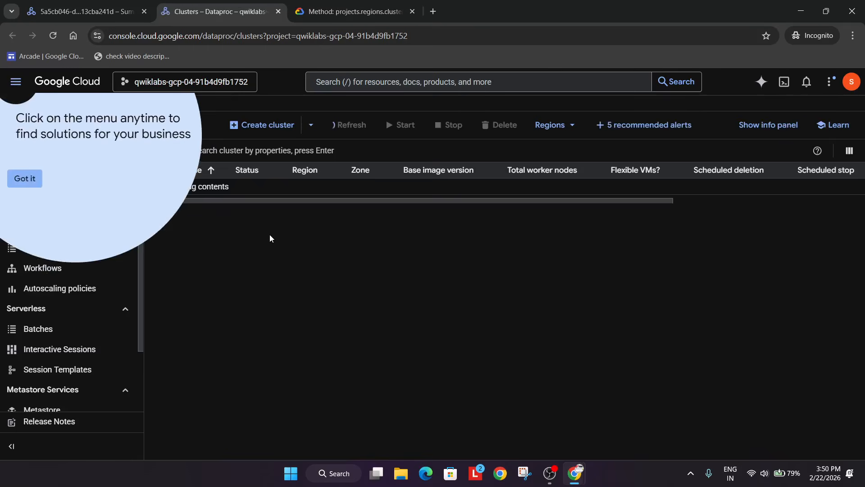
click(25, 179)
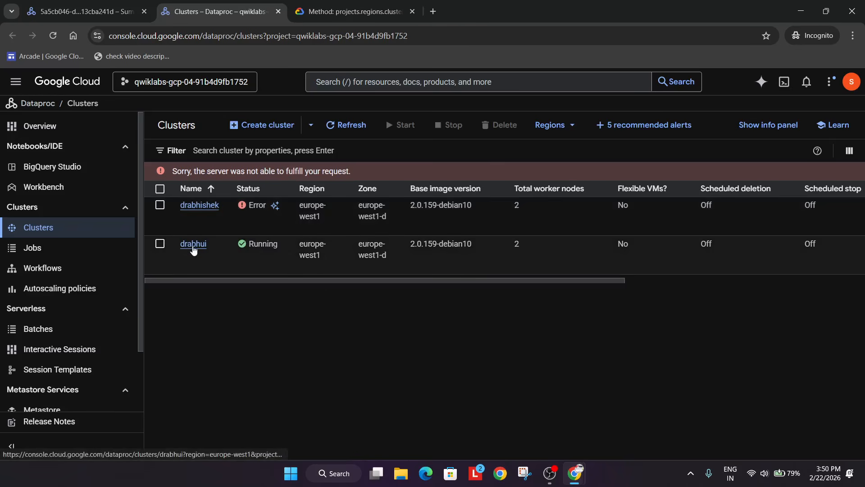
click(194, 249)
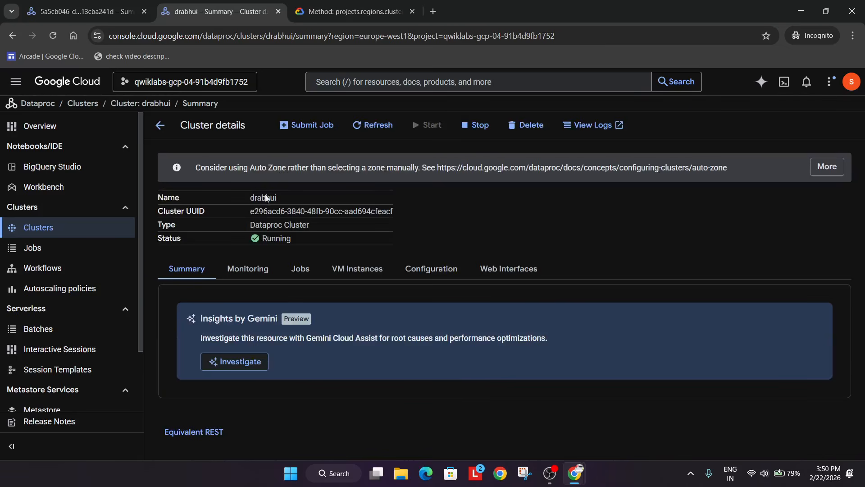
Copy the cluster name drabhui from its details page into the patch method's clusterName parameter.
double_click(264, 198)
key(alt+Tab)
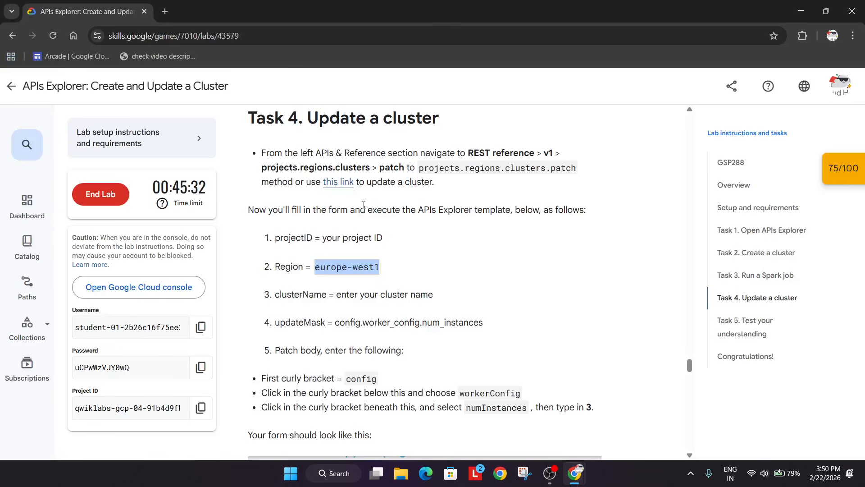
key(alt+Tab)
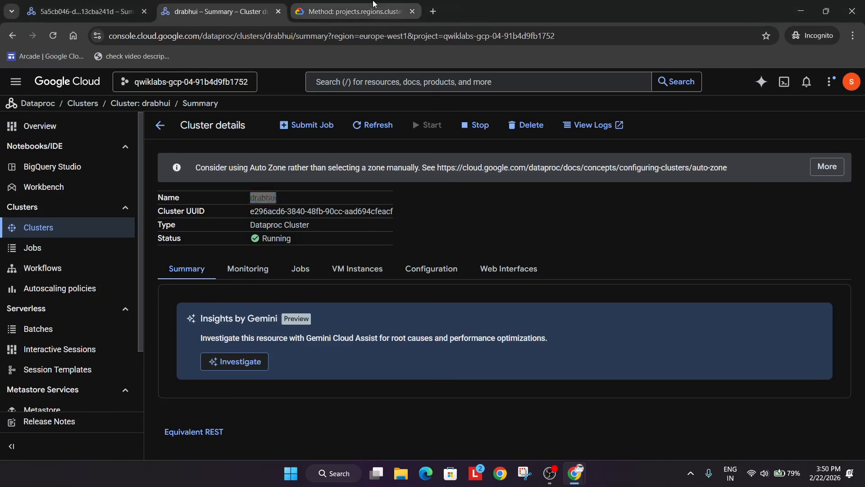
key(ctrl+Tab)
click(658, 375)
key(ctrl+v)
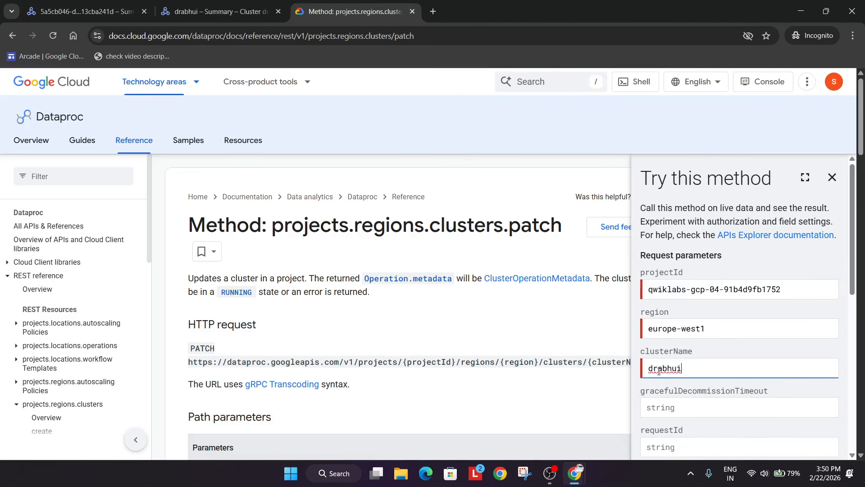
Set the updateMask parameter to config.worker_config.num_instances, copied from the lab's Task 4 instructions.
scroll(828, 415, down, 3)
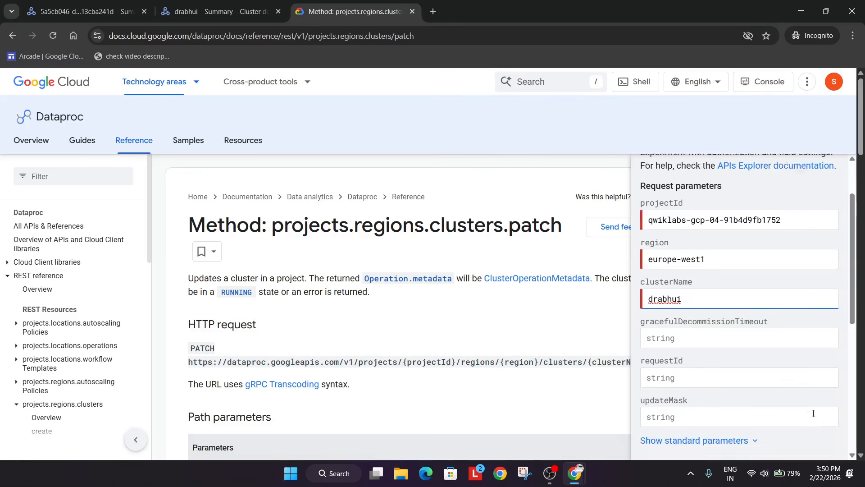
click(788, 374)
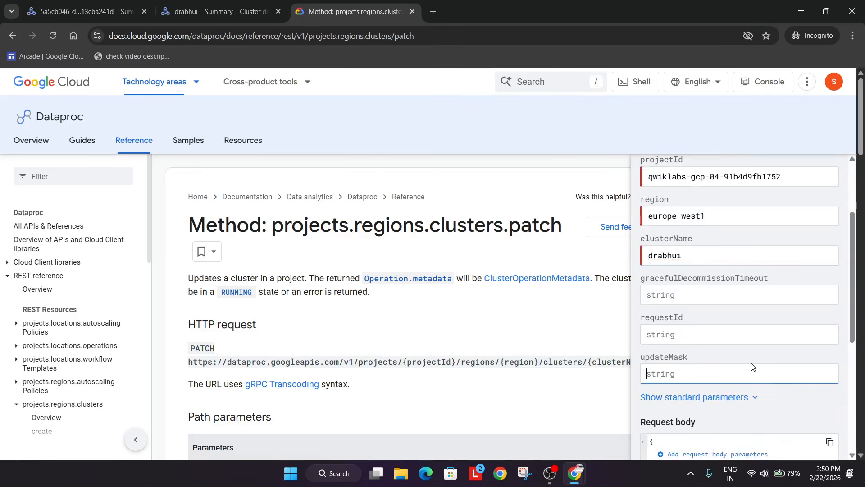
key(alt+Tab)
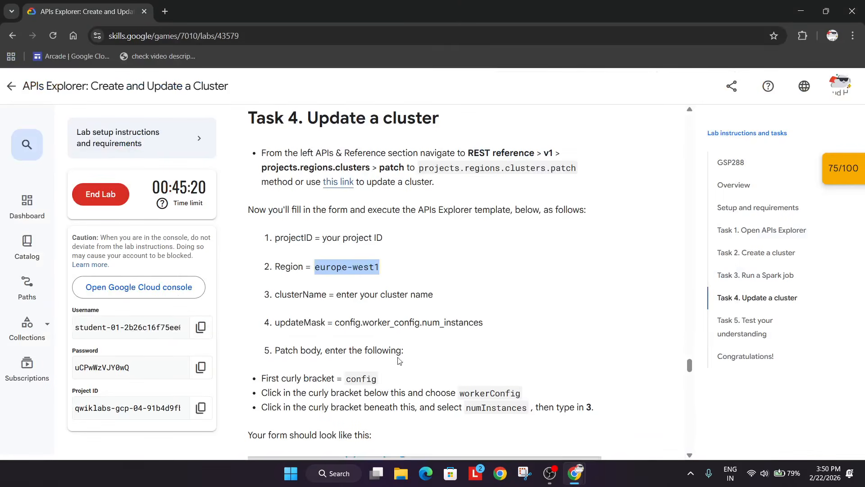
scroll(439, 364, down, 3)
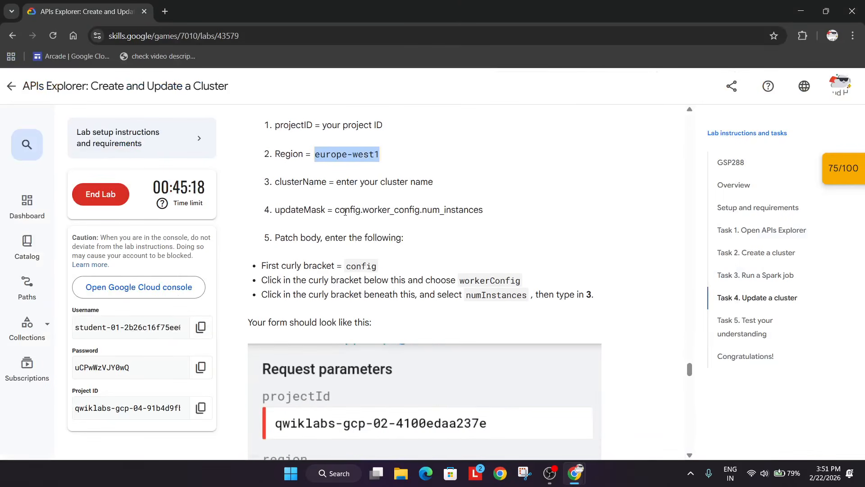
drag(336, 211, 496, 207)
key(alt+Tab)
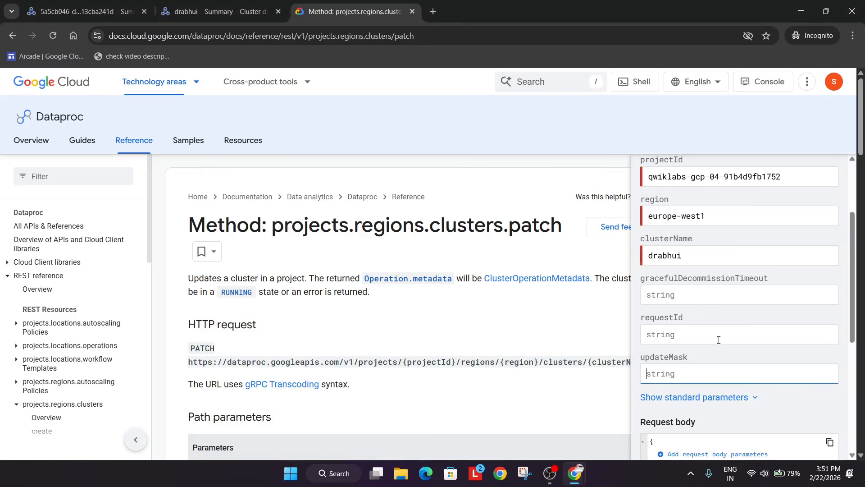
key(ctrl+v)
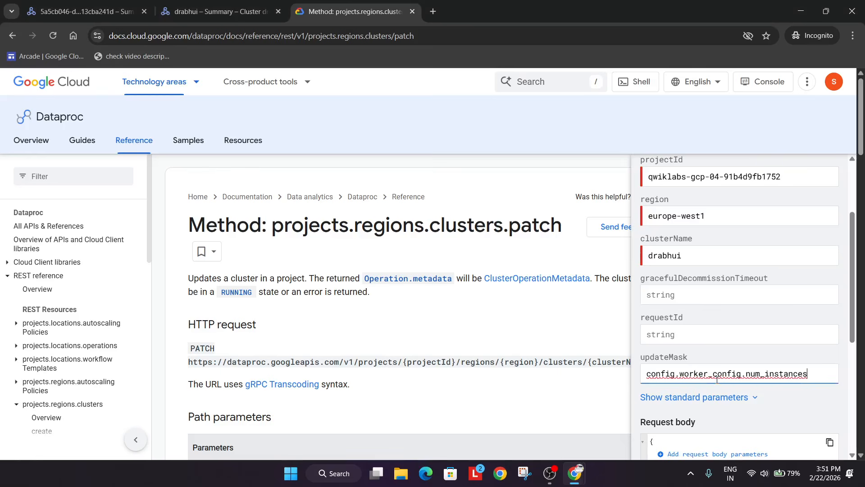
Build the request body with a config object containing workerConfig, and add the numInstances property inside it.
scroll(717, 380, down, 3)
click(660, 342)
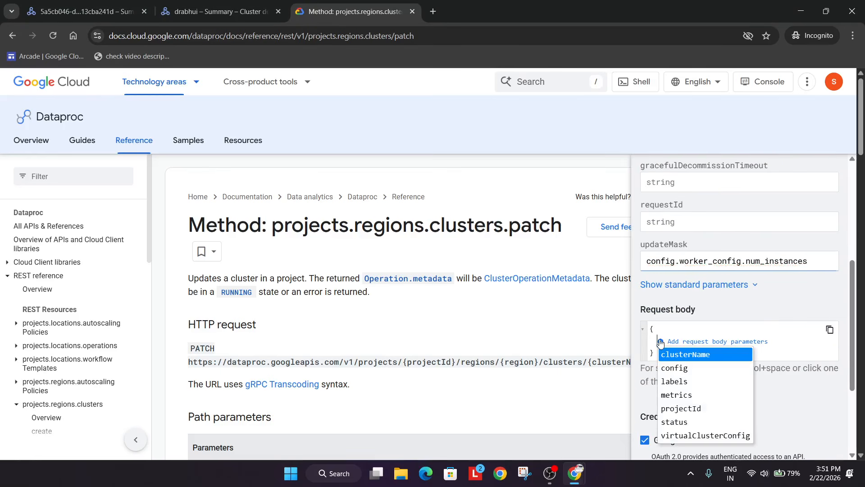
click(671, 366)
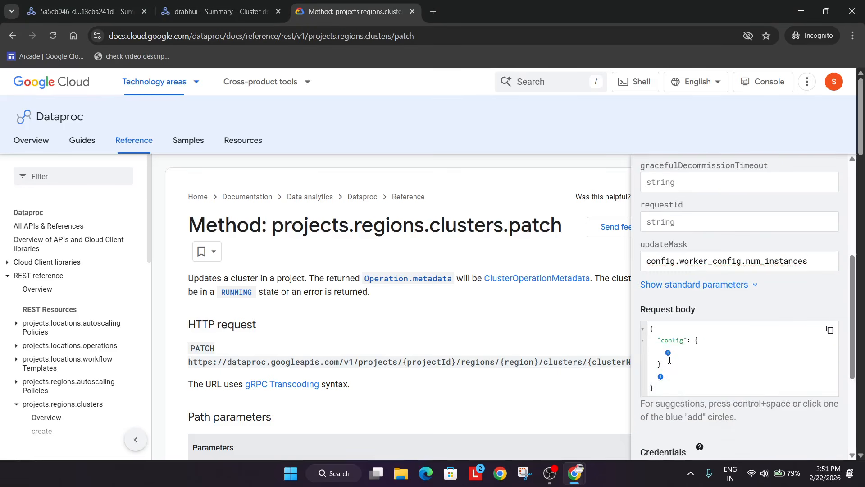
click(667, 355)
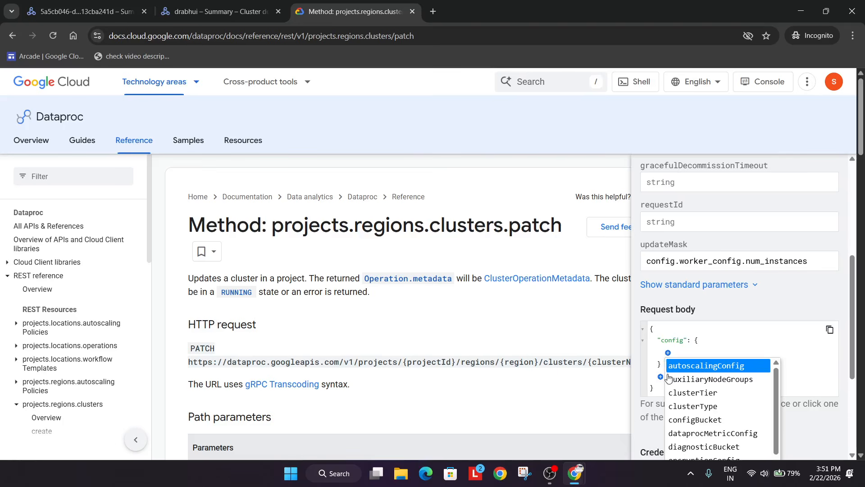
scroll(697, 421, down, 1)
scroll(697, 422, down, 5)
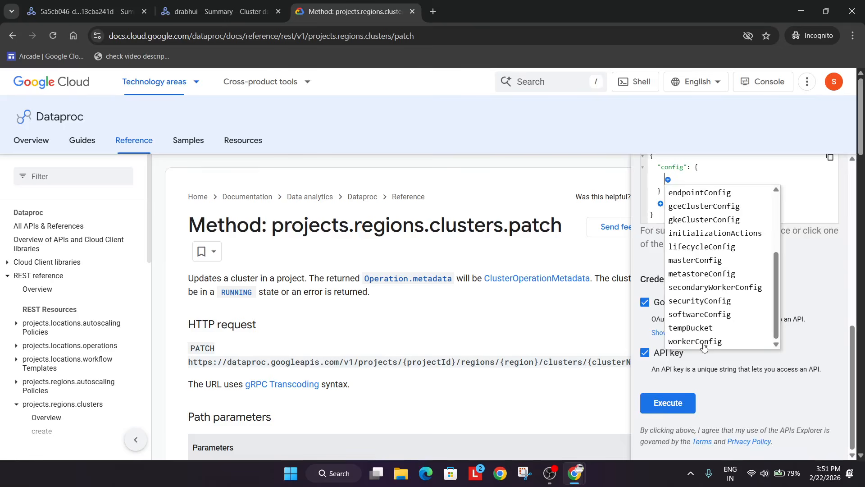
click(704, 343)
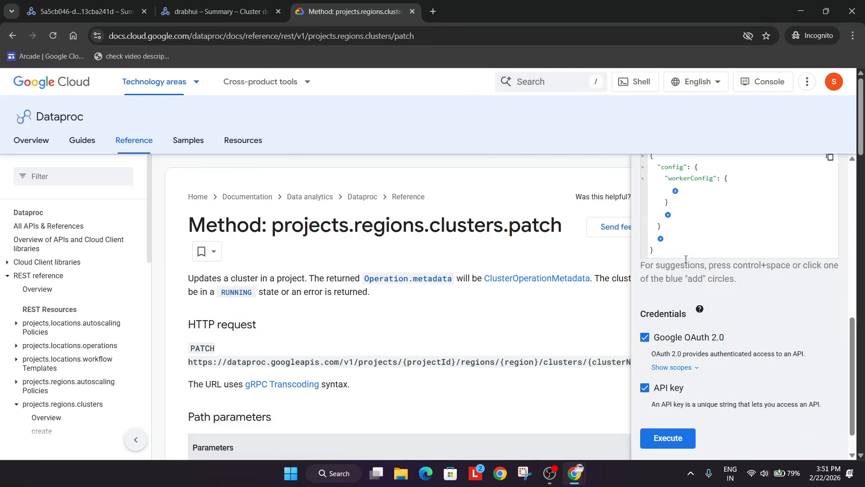
click(675, 191)
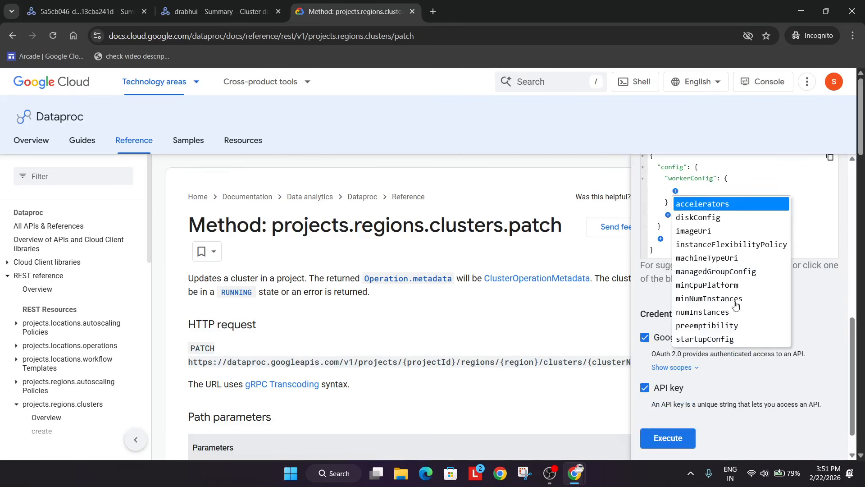
click(721, 313)
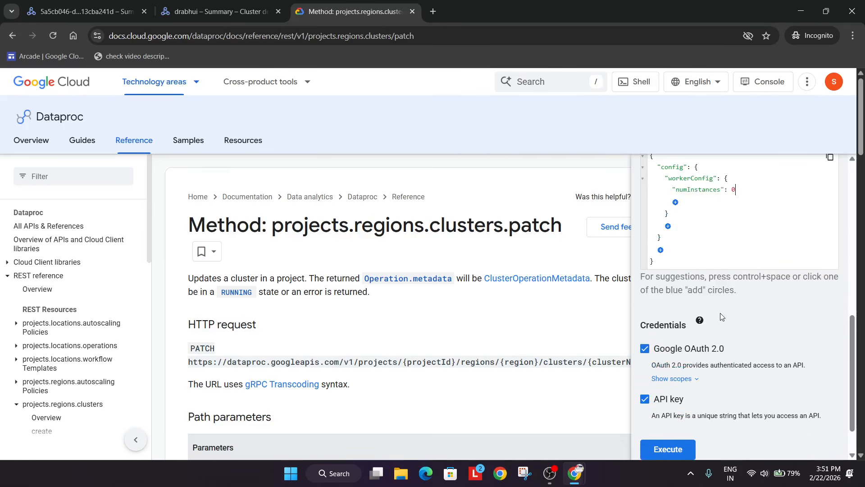
Check the required worker count in the lab instructions, set numInstances to 3 and execute the patch request.
key(alt+Tab)
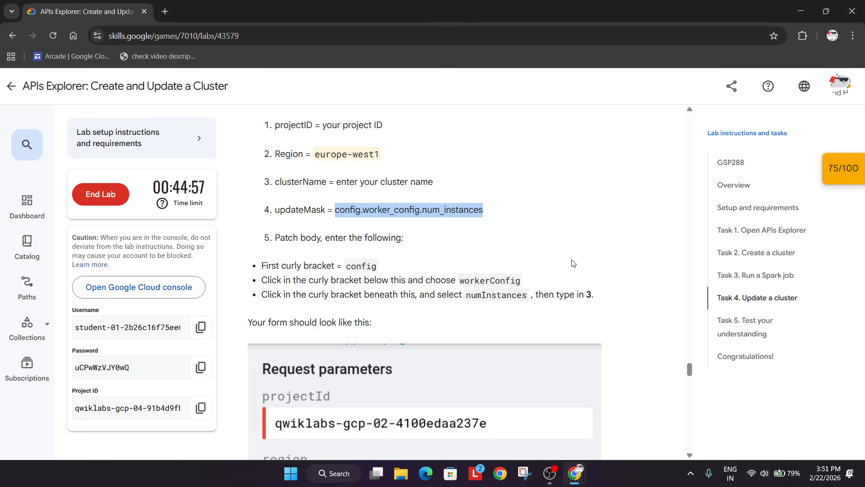
key(alt+Tab)
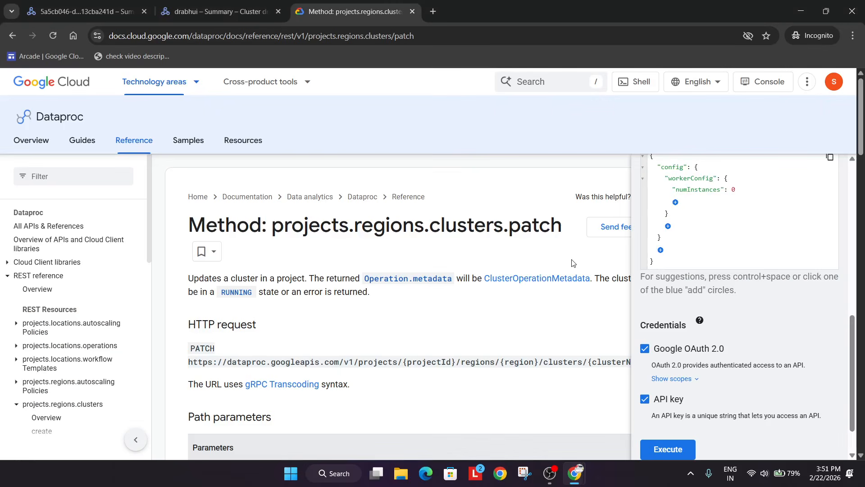
key(BackSpace)
text(3)
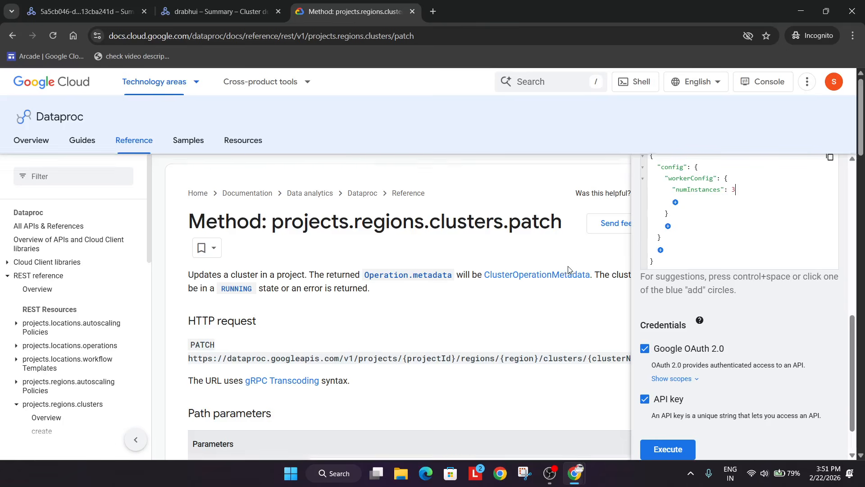
scroll(569, 269, down, 5)
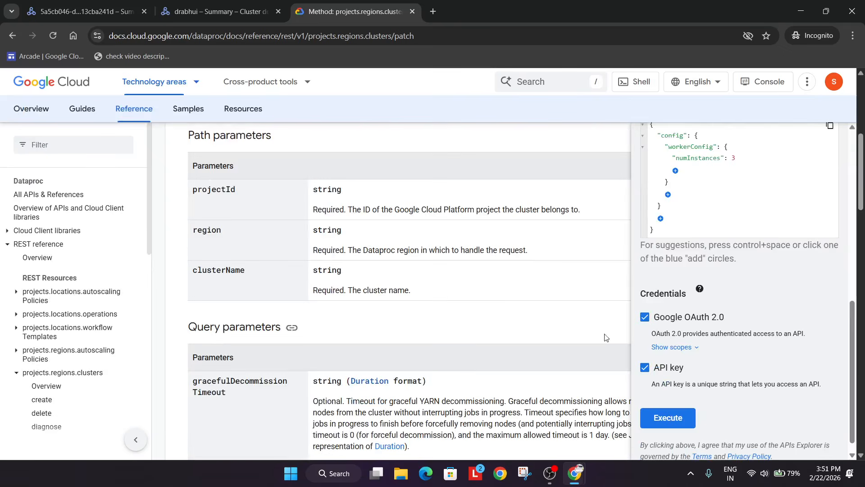
click(673, 413)
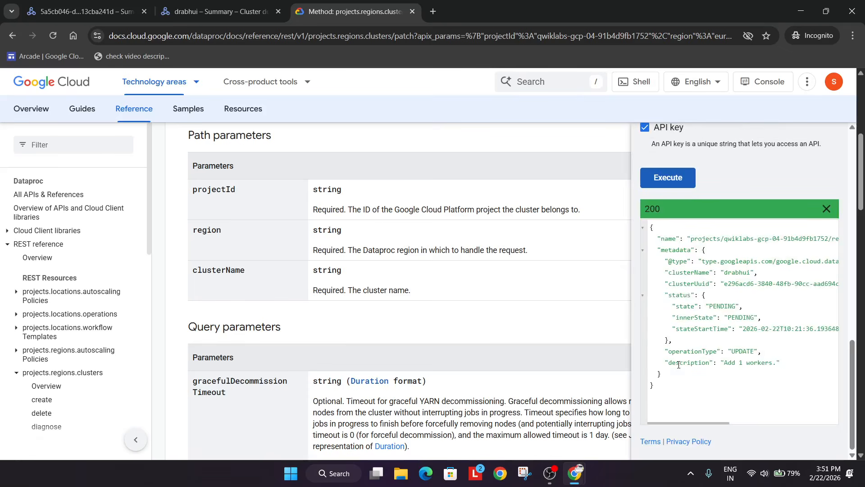
Return to the lab instructions and run the Task 4 progress check for updating a cluster for 3 worker nodes.
key(alt+Tab)
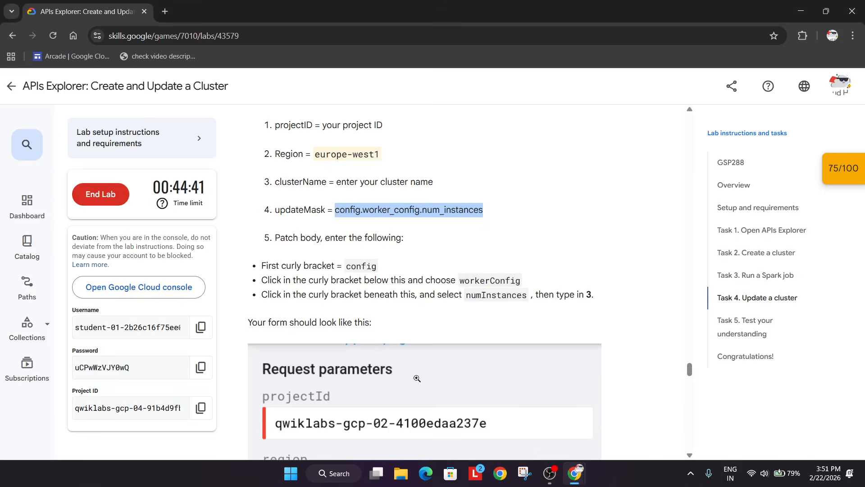
scroll(373, 358, down, 10)
scroll(373, 359, down, 15)
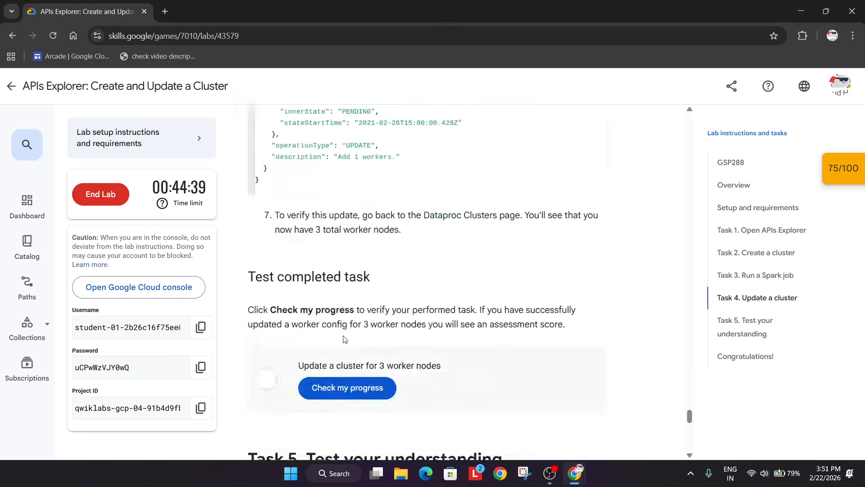
click(369, 236)
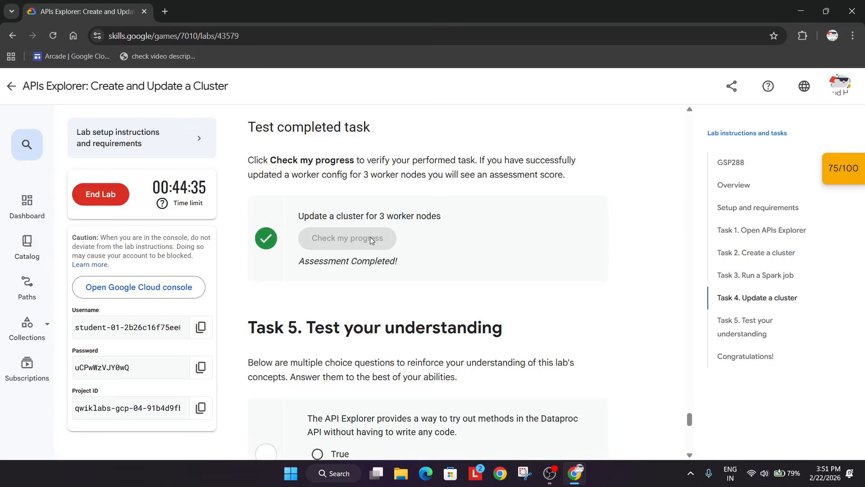
Run the "Update a cluster for 5 worker nodes" check in the Checkpoints list, then reopen the list to review the lab score.
click(843, 168)
click(773, 278)
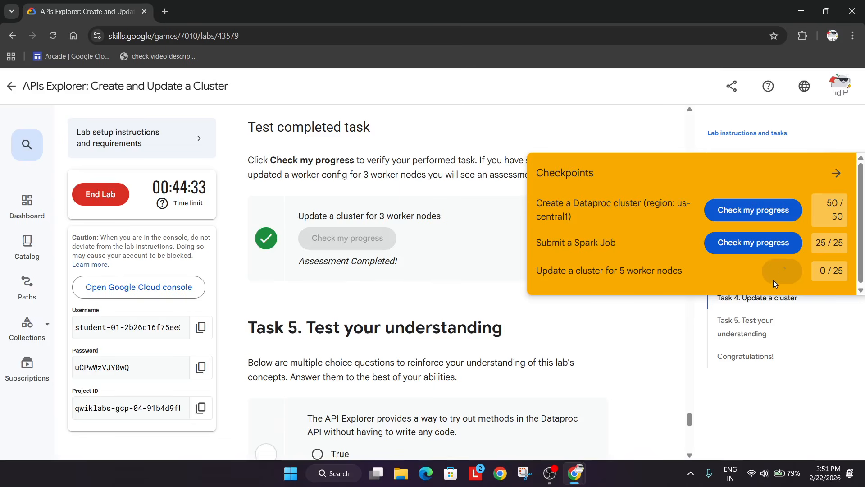
click(839, 171)
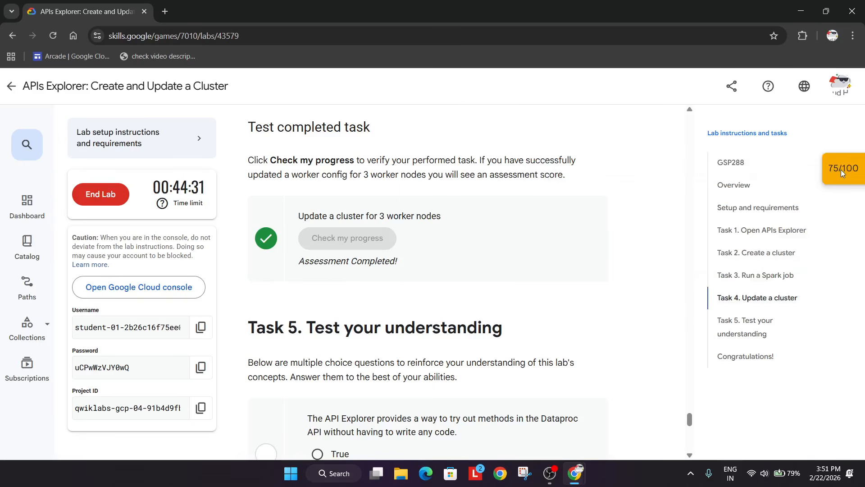
click(840, 169)
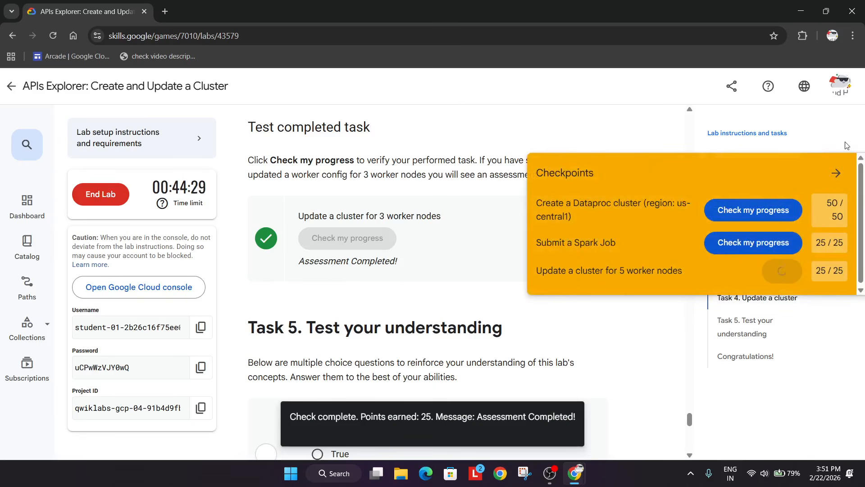
Go back to the GSP288 section of the instructions, then end the lab and confirm ending it.
click(730, 162)
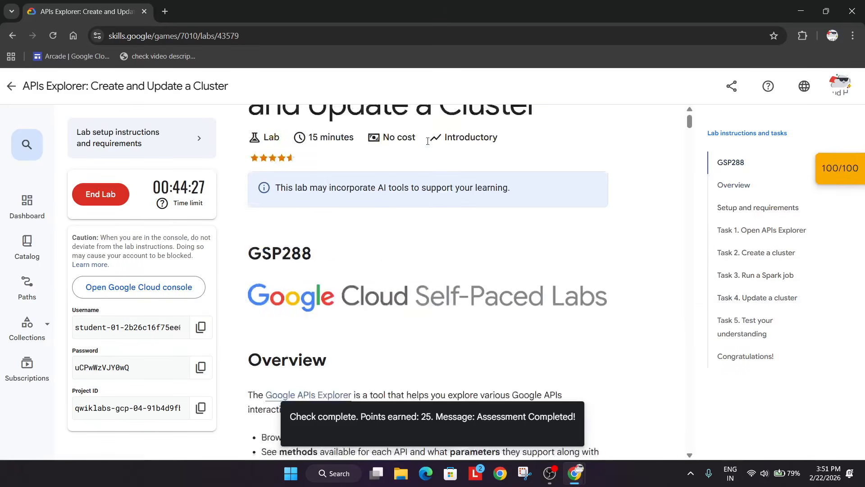
click(100, 193)
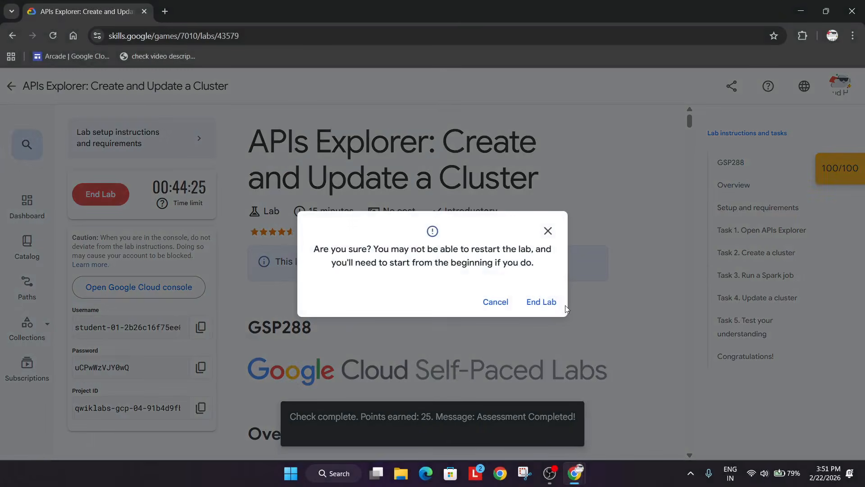
click(546, 302)
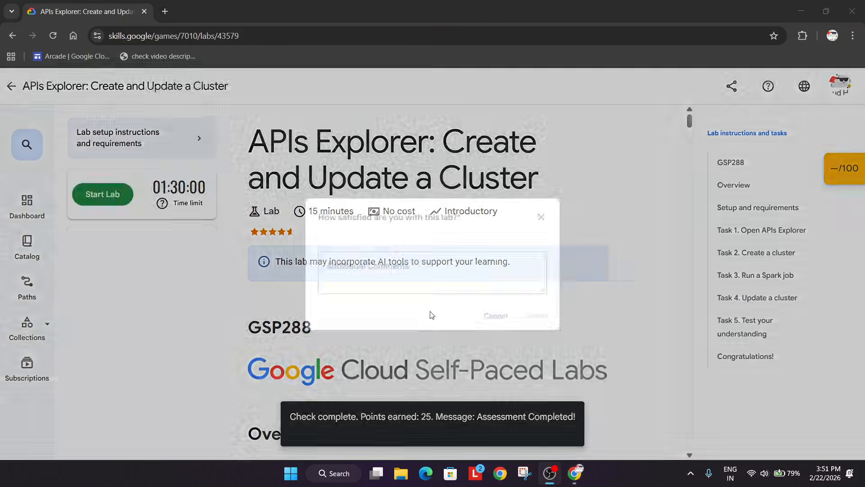